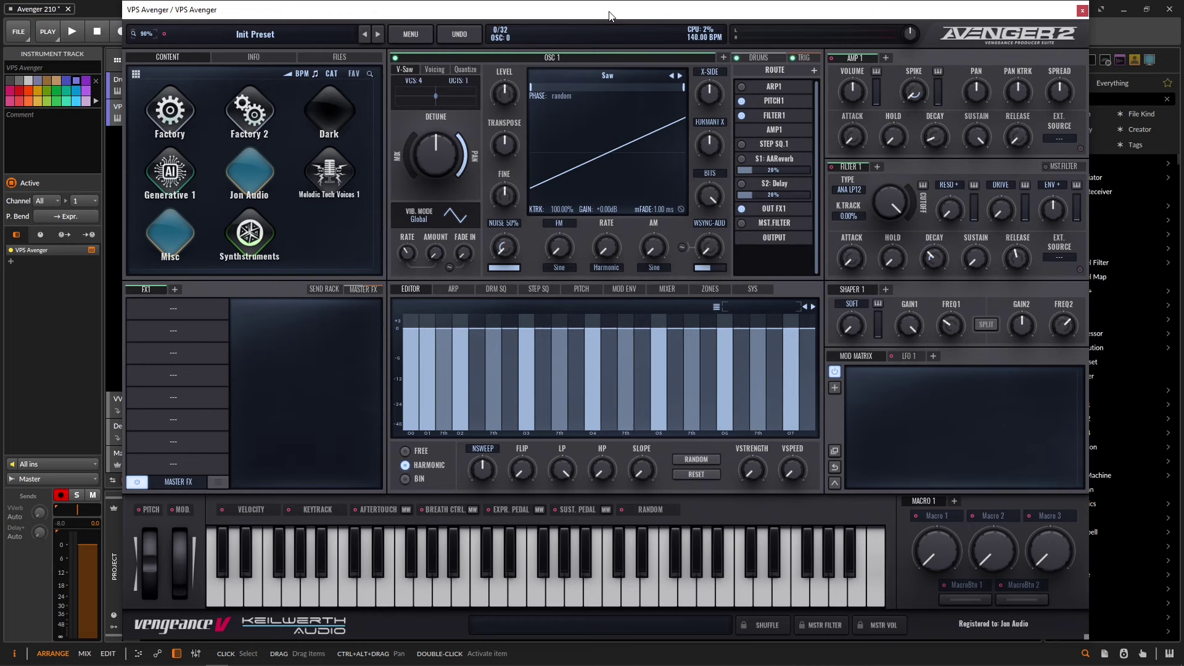
# - Open the Harmonizer in OSC 1's voicing settings, switch it on and enable its first harmony voice
pyautogui.click(432, 69)
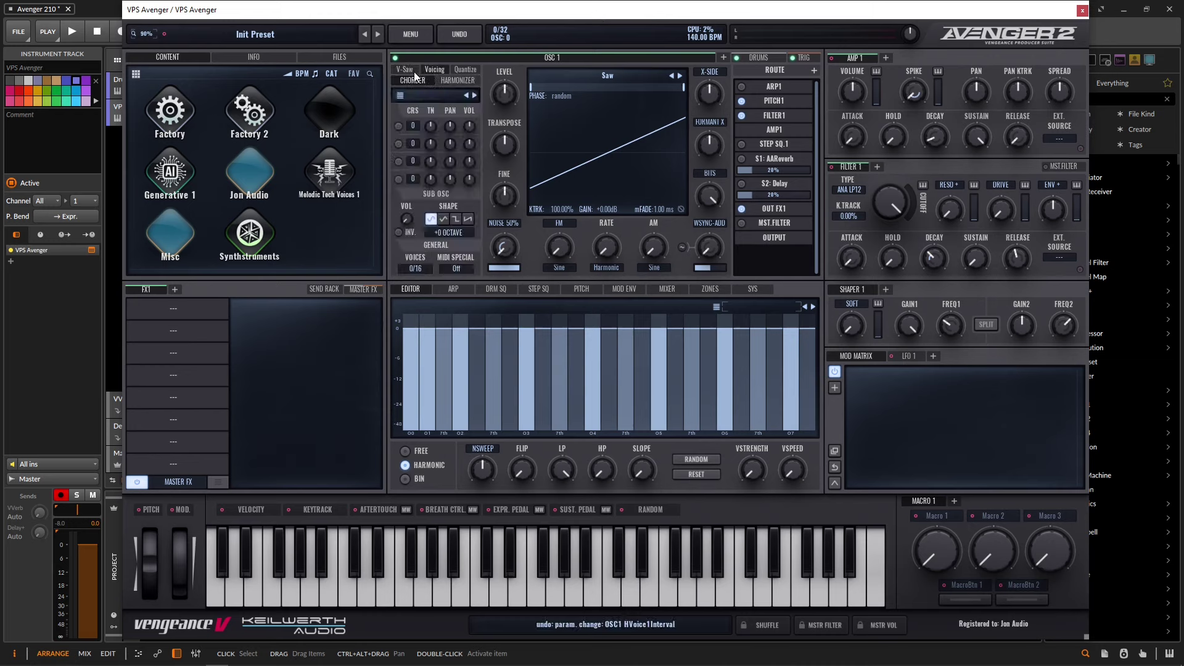
pyautogui.click(456, 80)
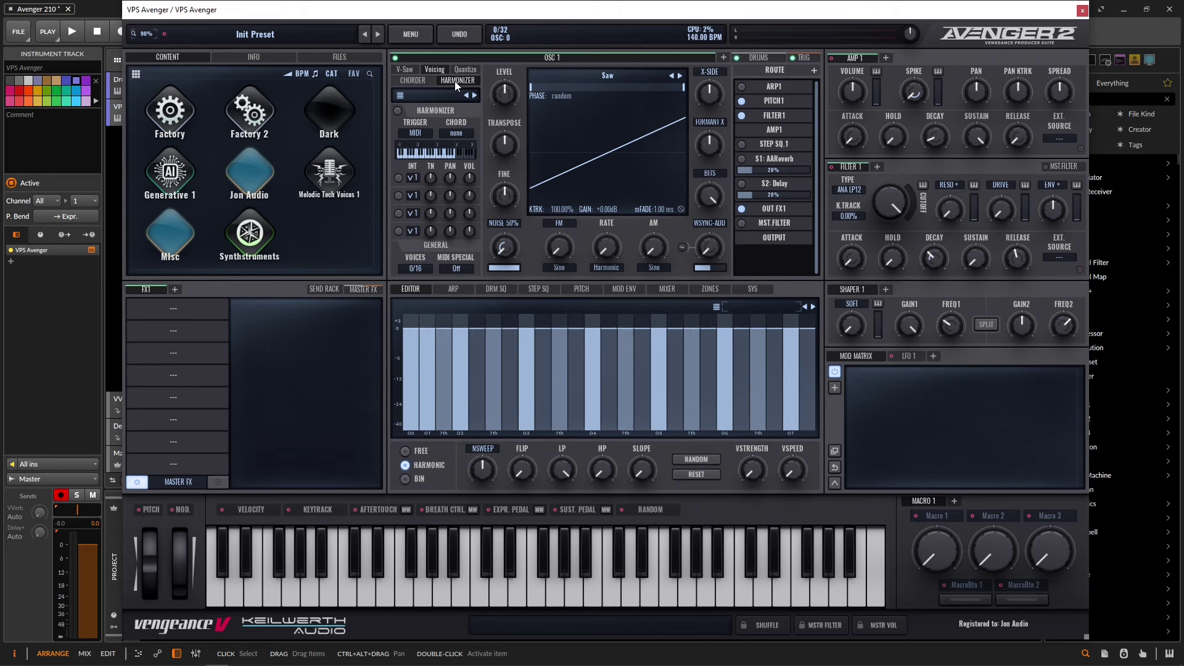
pyautogui.click(398, 111)
pyautogui.click(398, 177)
pyautogui.moveTo(431, 179)
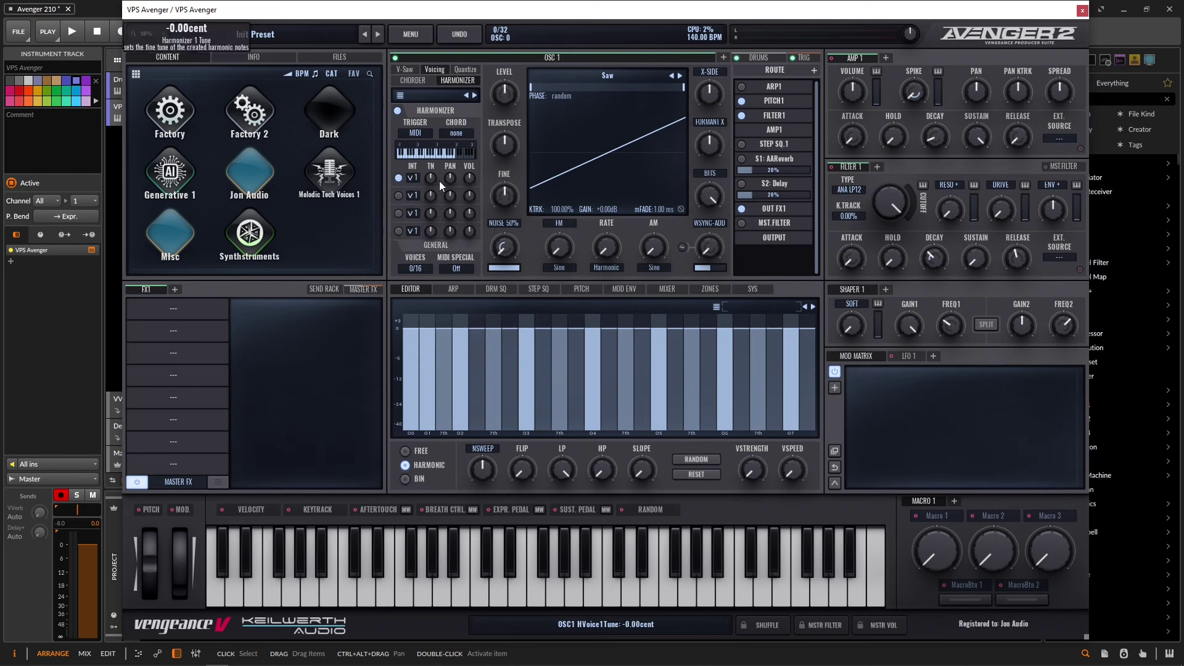
pyautogui.moveTo(472, 179)
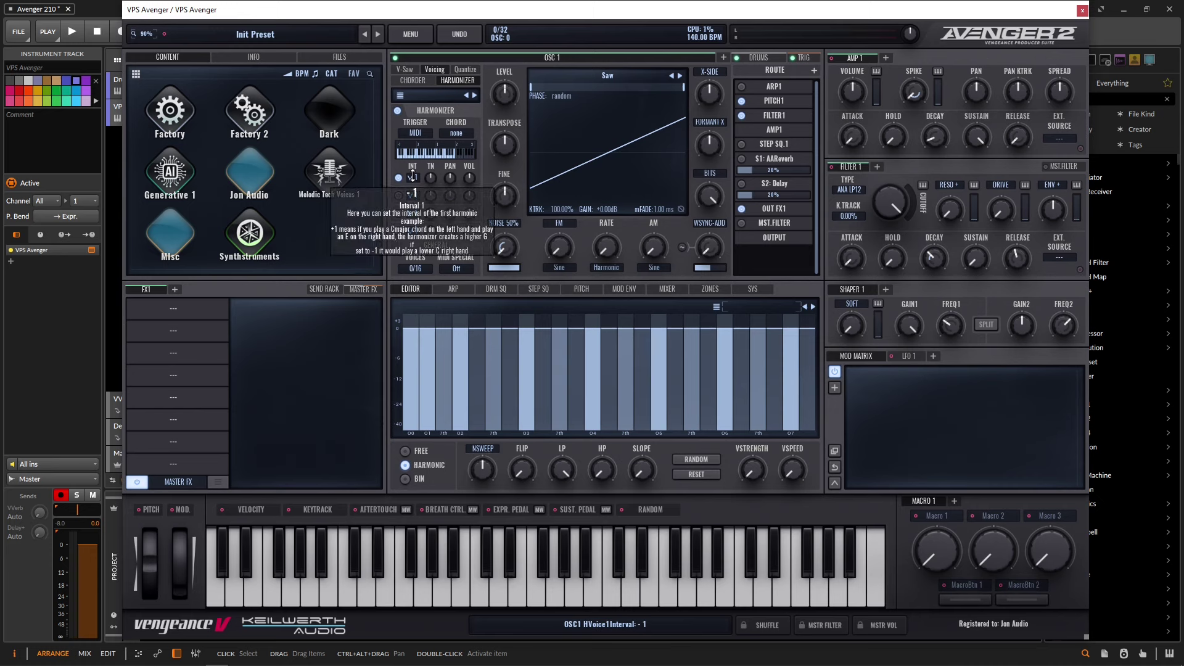
# - Try intervals +4 and +1 on the first harmony voice, ending with the interval set to +2
pyautogui.moveTo(413, 175); pyautogui.dragTo(413, 64)
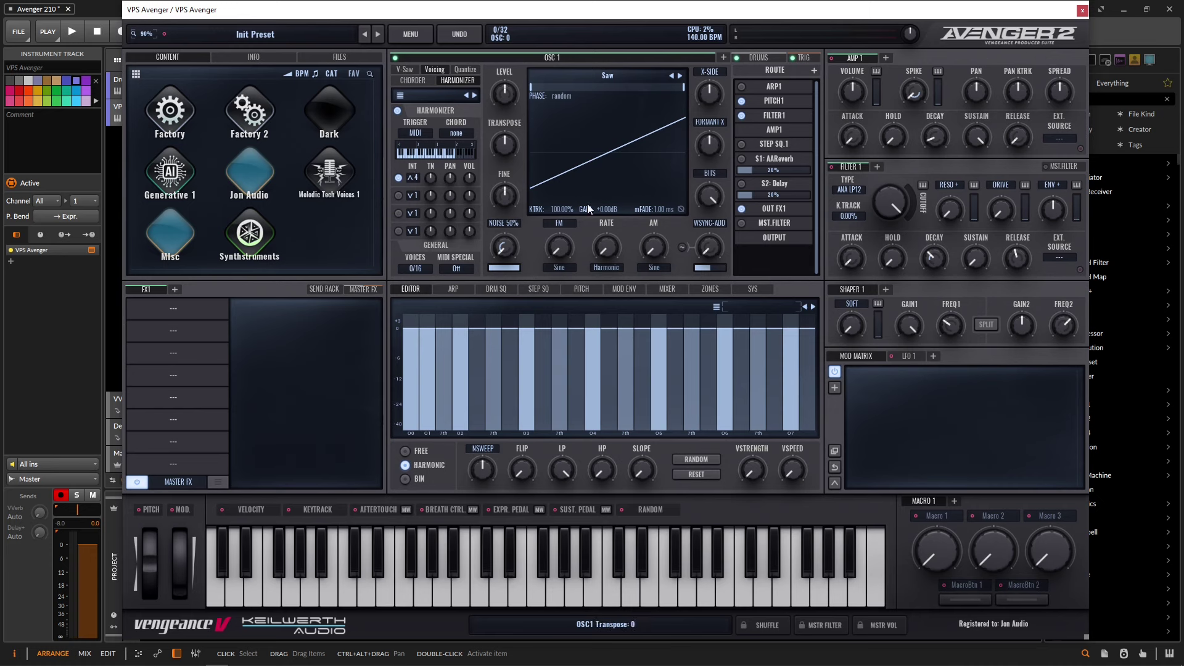
pyautogui.moveTo(591, 206)
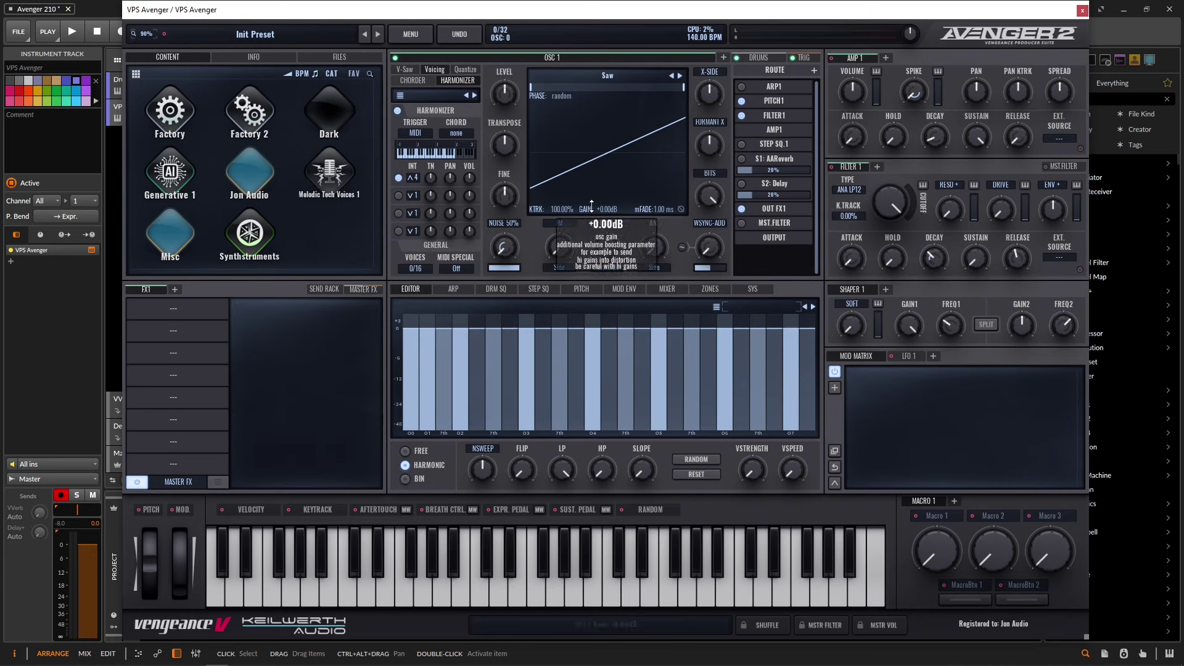
pyautogui.click(591, 205)
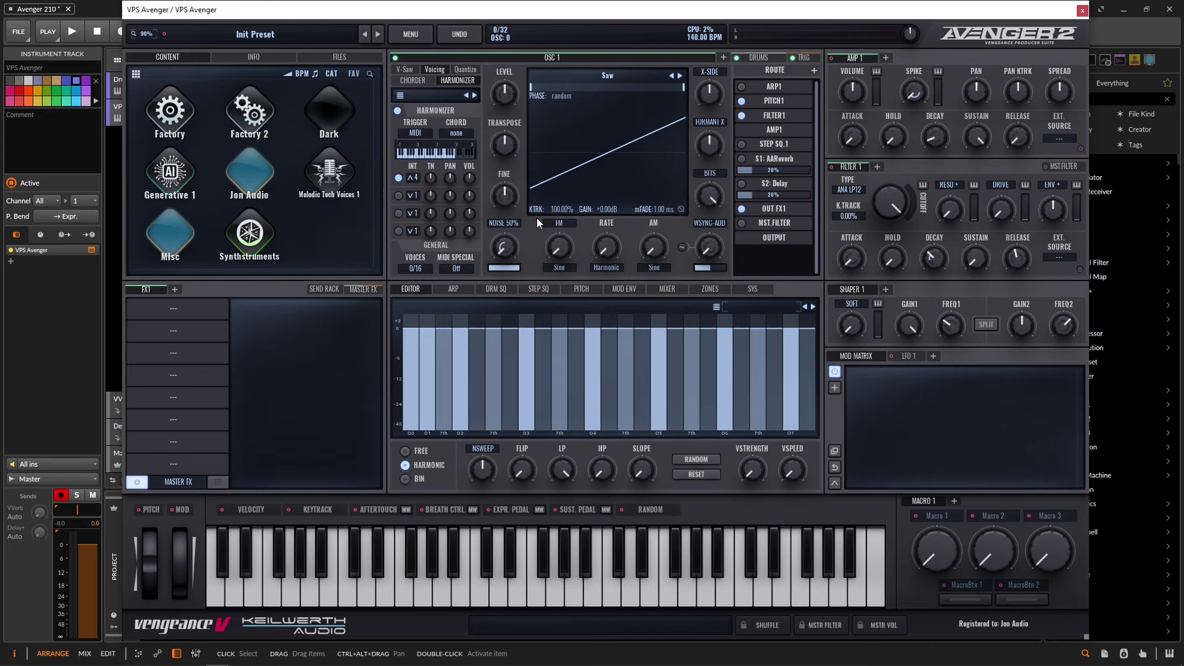
pyautogui.moveTo(417, 185); pyautogui.dragTo(414, 208)
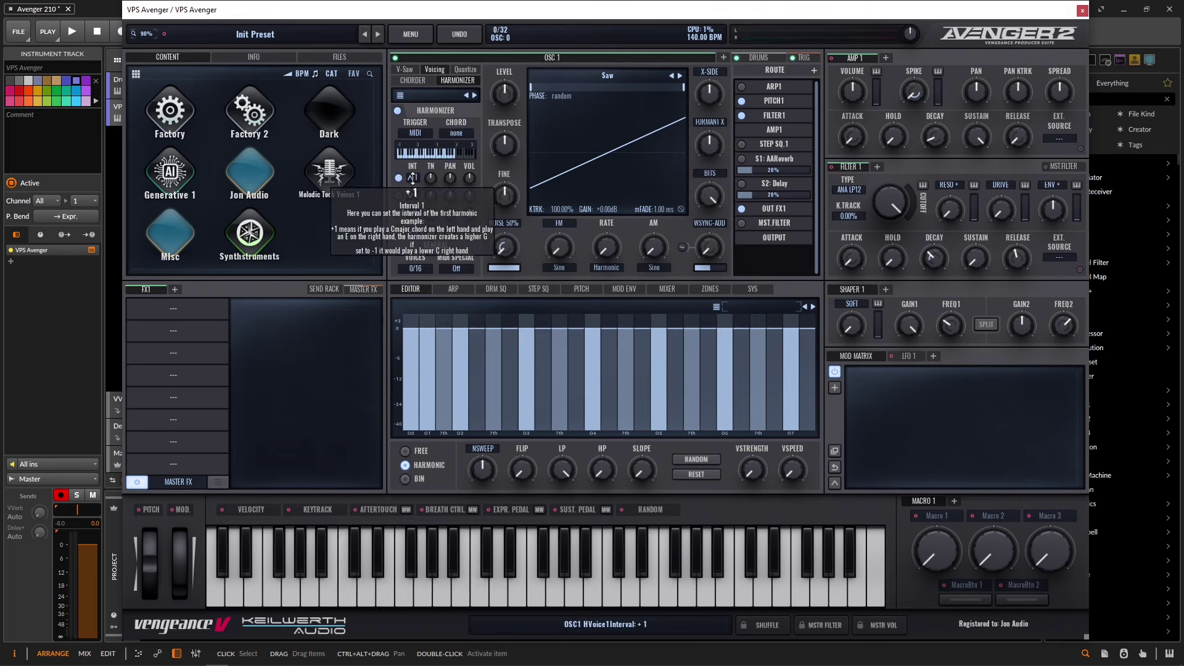
pyautogui.moveTo(412, 179); pyautogui.dragTo(412, 171)
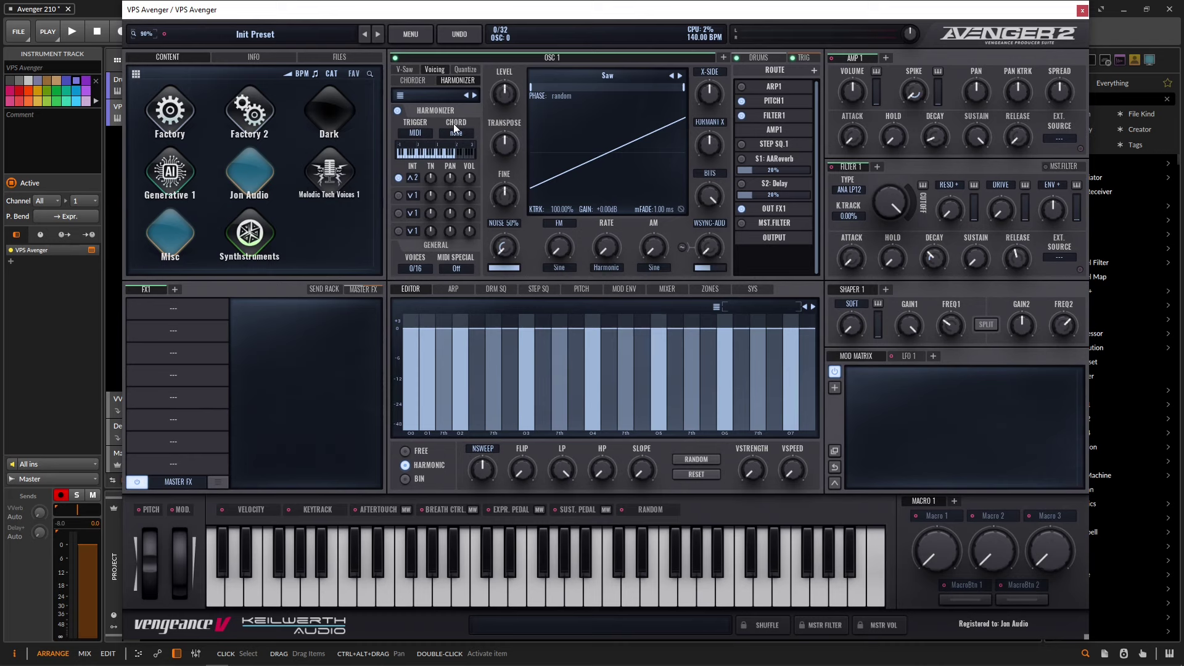
# - Turn on Mute Main Voice in the harmonizer's trigger options and set the first harmony voice's interval to +1
pyautogui.click(420, 132)
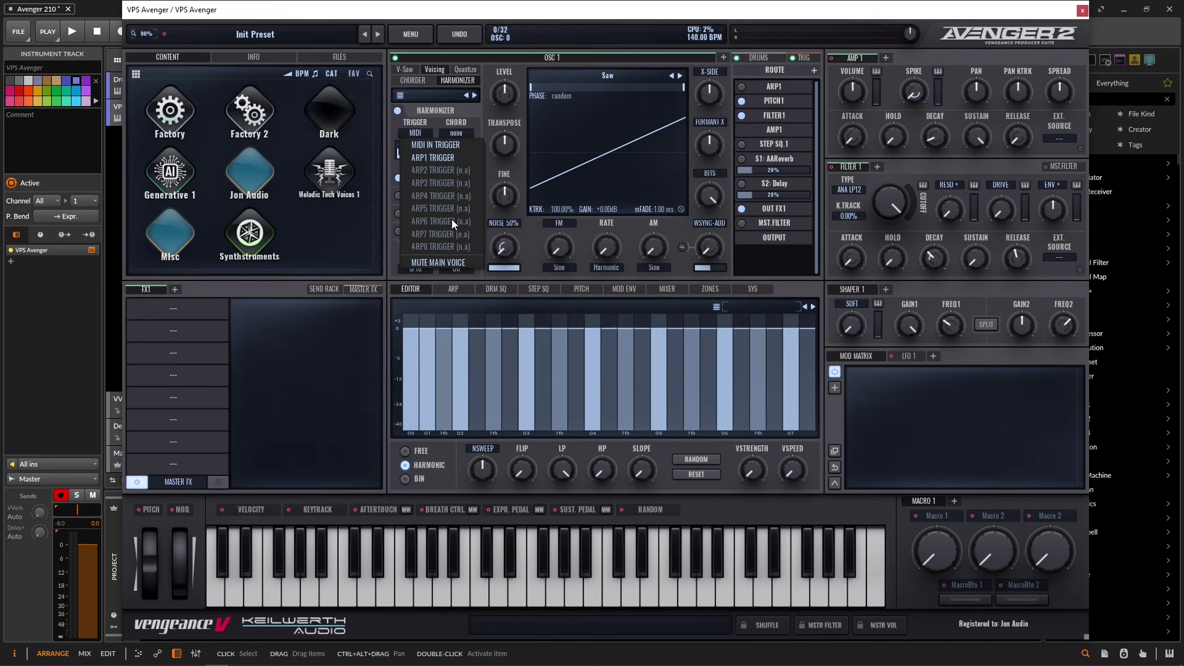
pyautogui.click(444, 262)
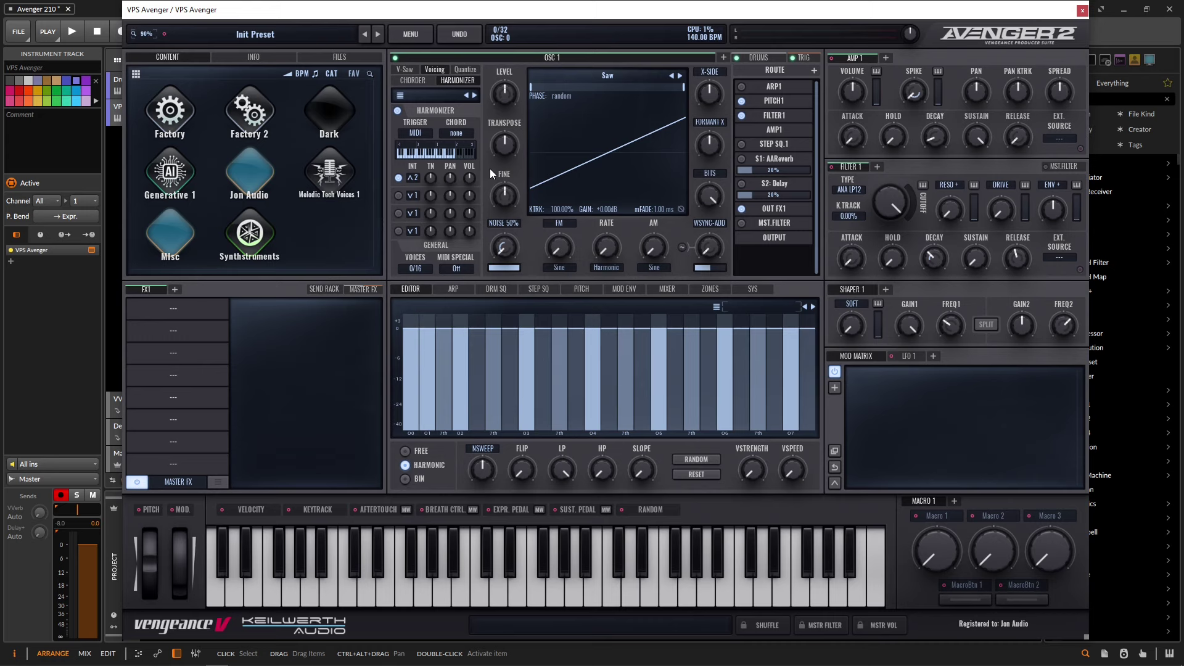
pyautogui.click(422, 133)
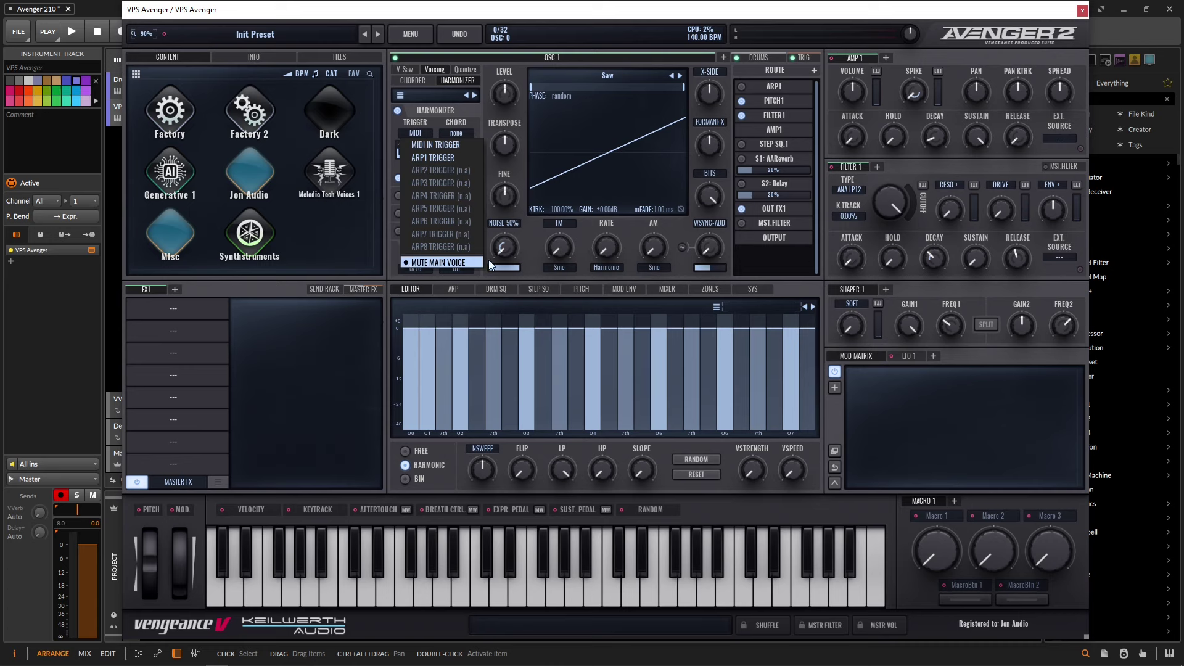
pyautogui.click(527, 245)
pyautogui.scroll(-1, 413, 182)
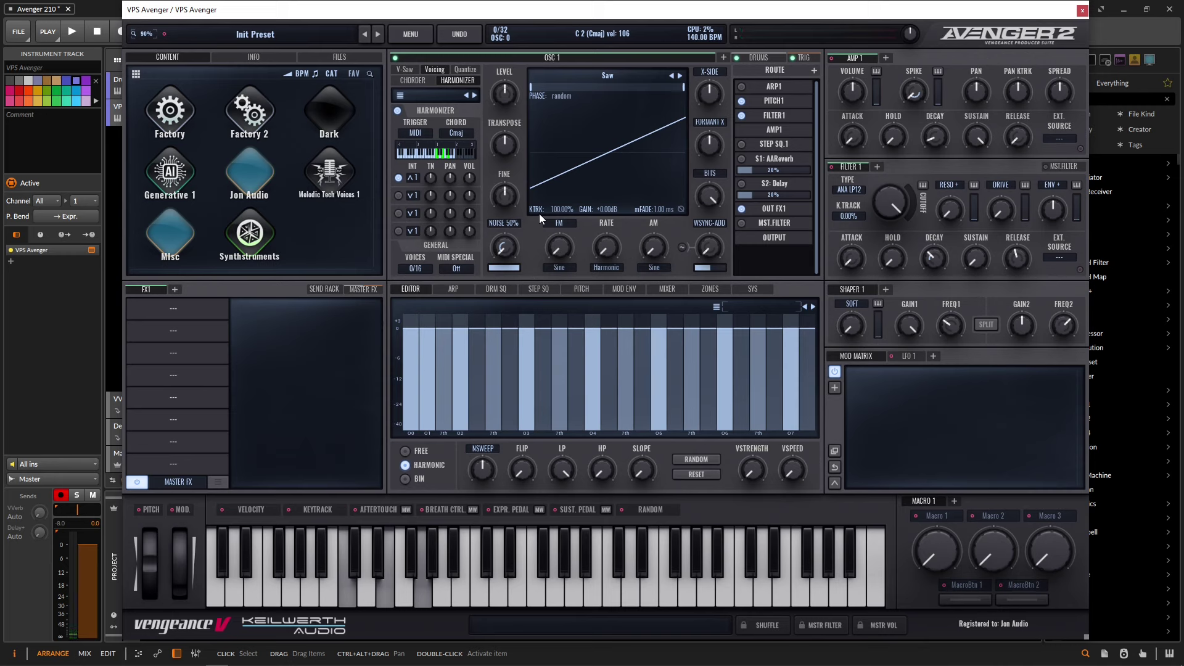
# - Bypass and re-enable the harmonizer for comparison, and enable the second harmony voice with an interval of +2
pyautogui.click(399, 111)
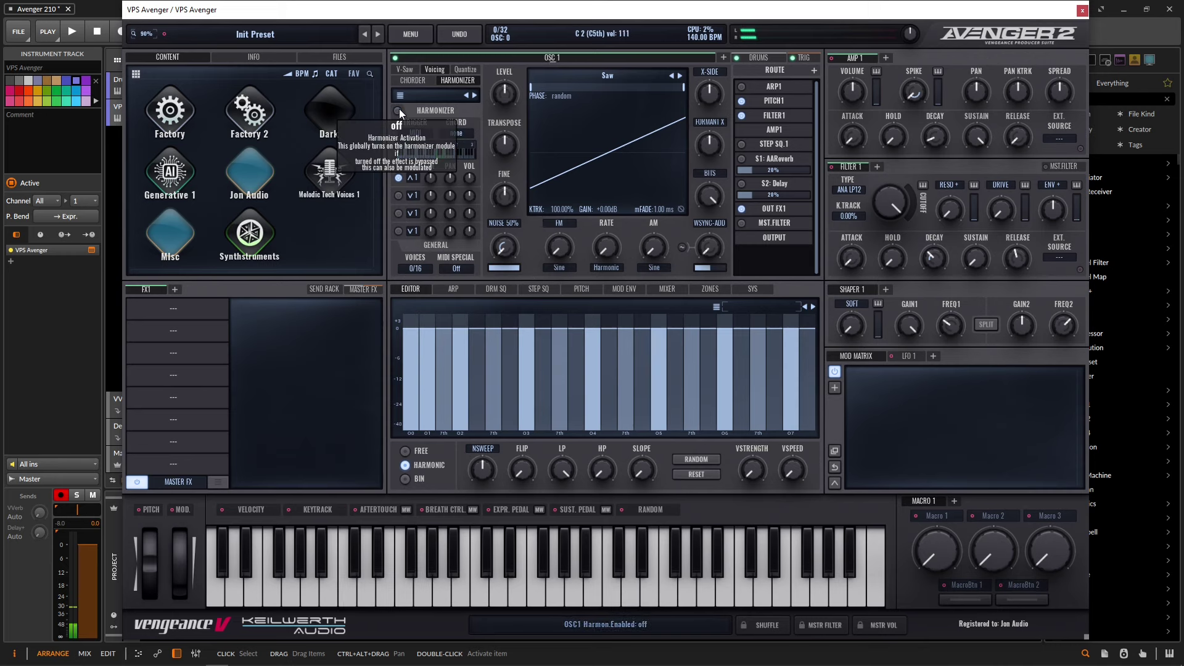
pyautogui.click(398, 111)
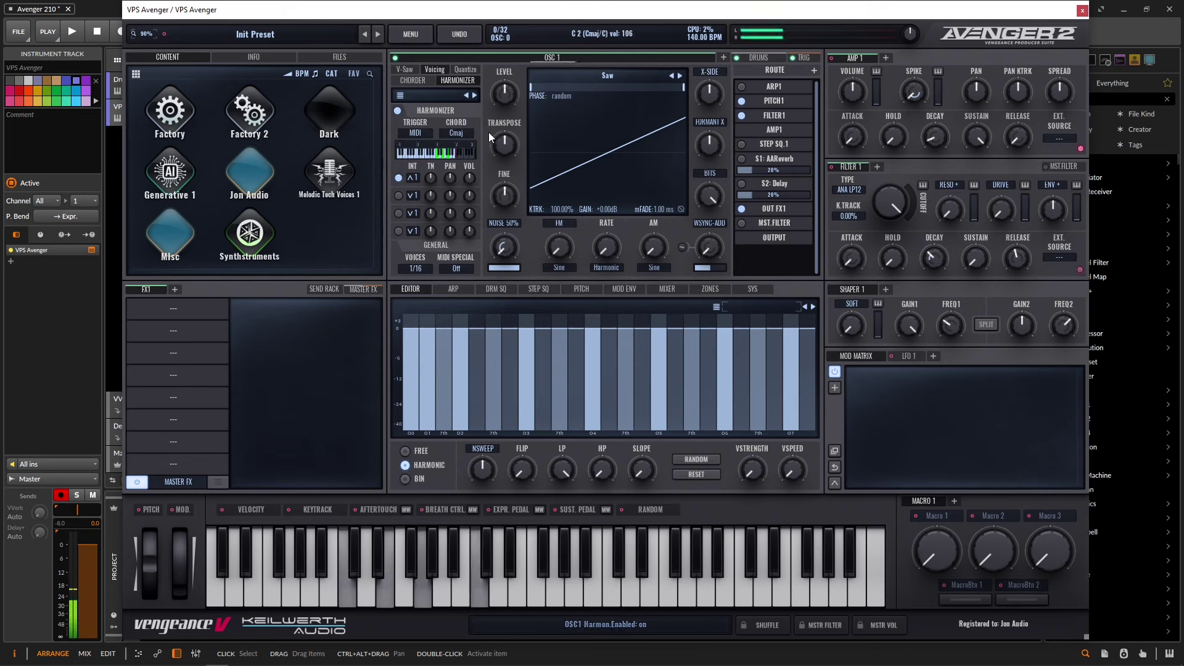
pyautogui.click(399, 195)
pyautogui.moveTo(411, 195); pyautogui.dragTo(422, 149)
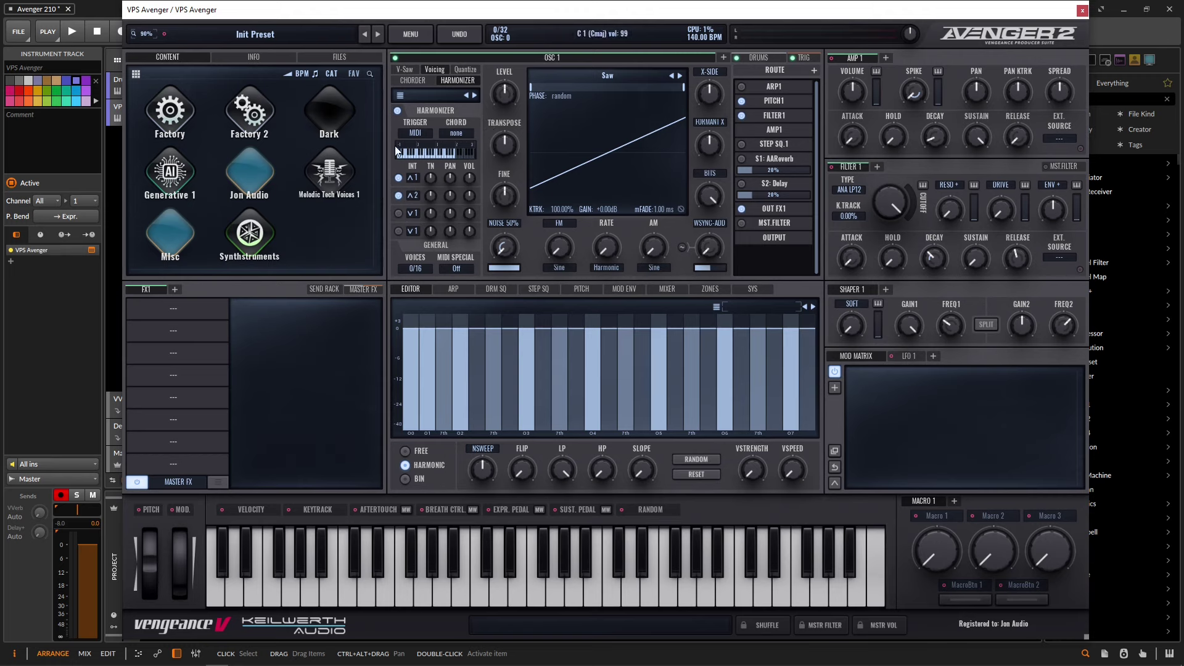
pyautogui.moveTo(432, 153)
# - Look through the harmonizer's preset list and show OSC 1's V-Saw settings
pyautogui.click(413, 97)
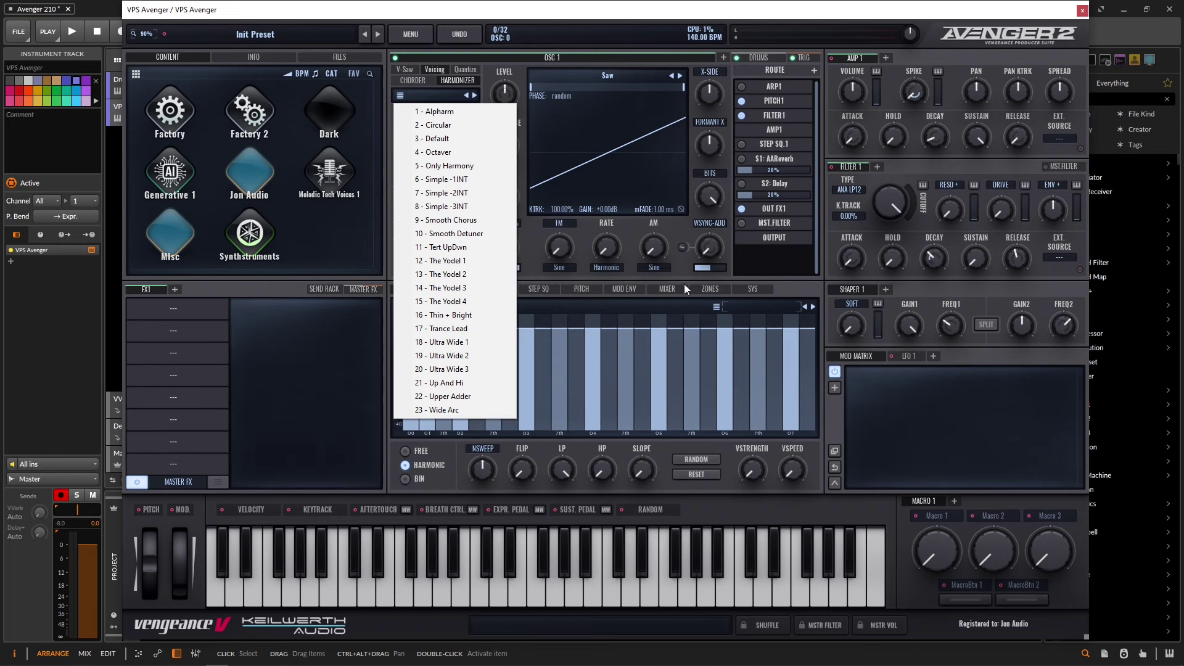
pyautogui.click(791, 286)
pyautogui.click(404, 69)
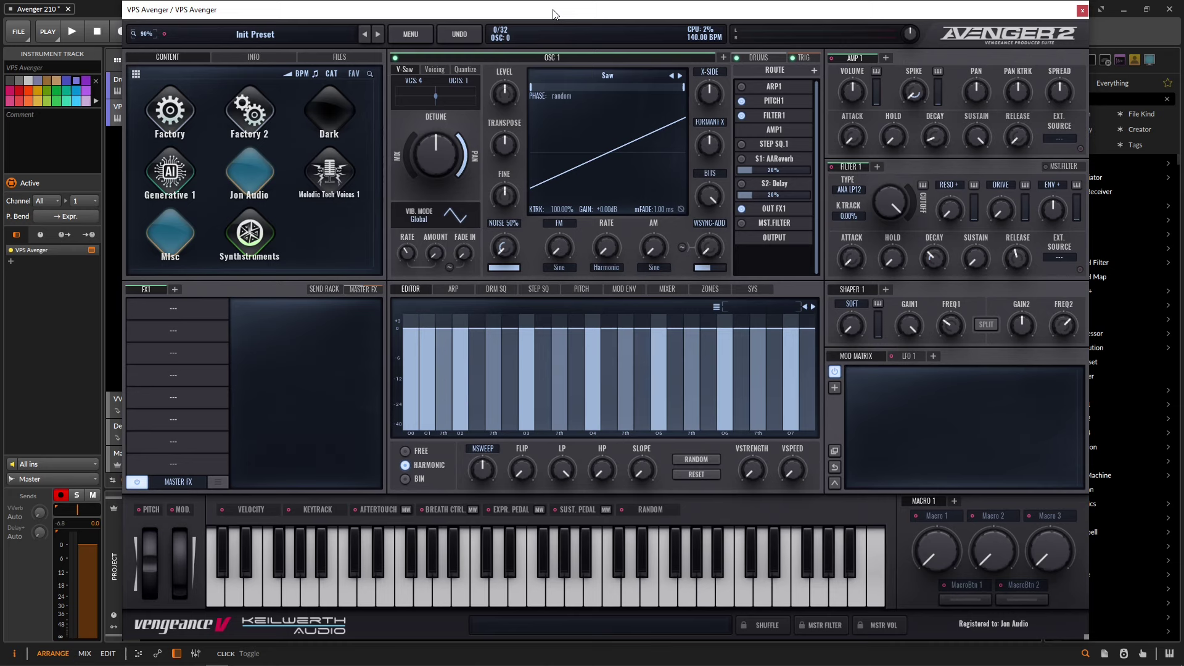
# - Switch on OSC 1's Harmonizer and load its Smooth Chorus preset
pyautogui.click(442, 69)
pyautogui.click(454, 79)
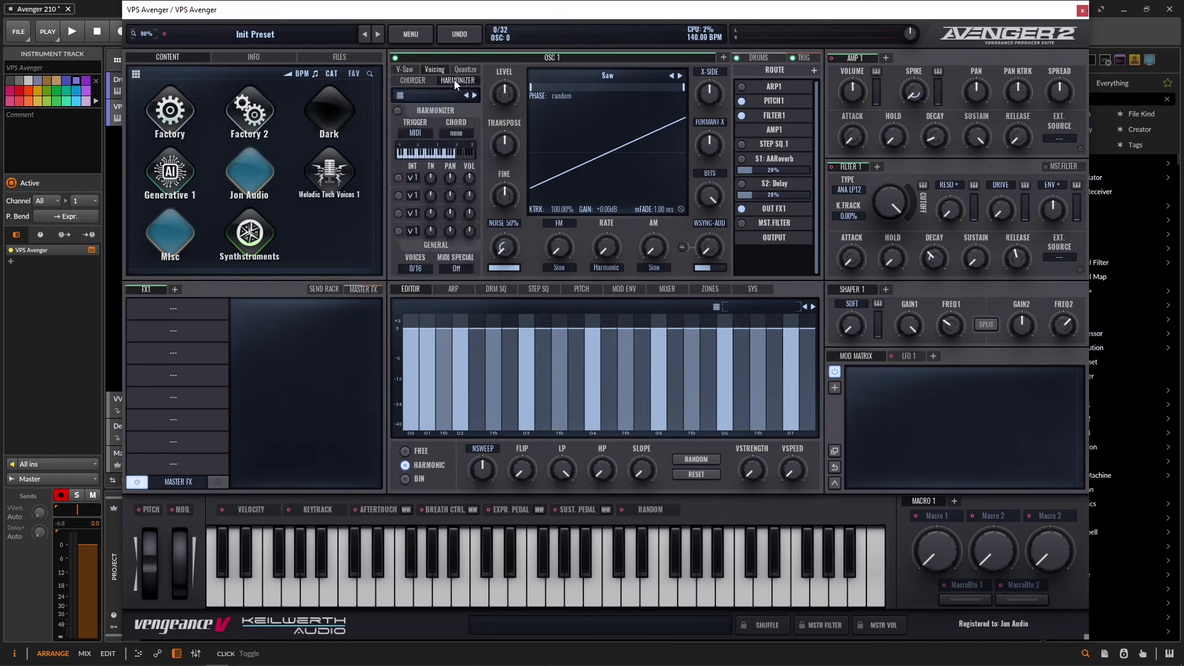
pyautogui.click(398, 110)
pyautogui.click(439, 93)
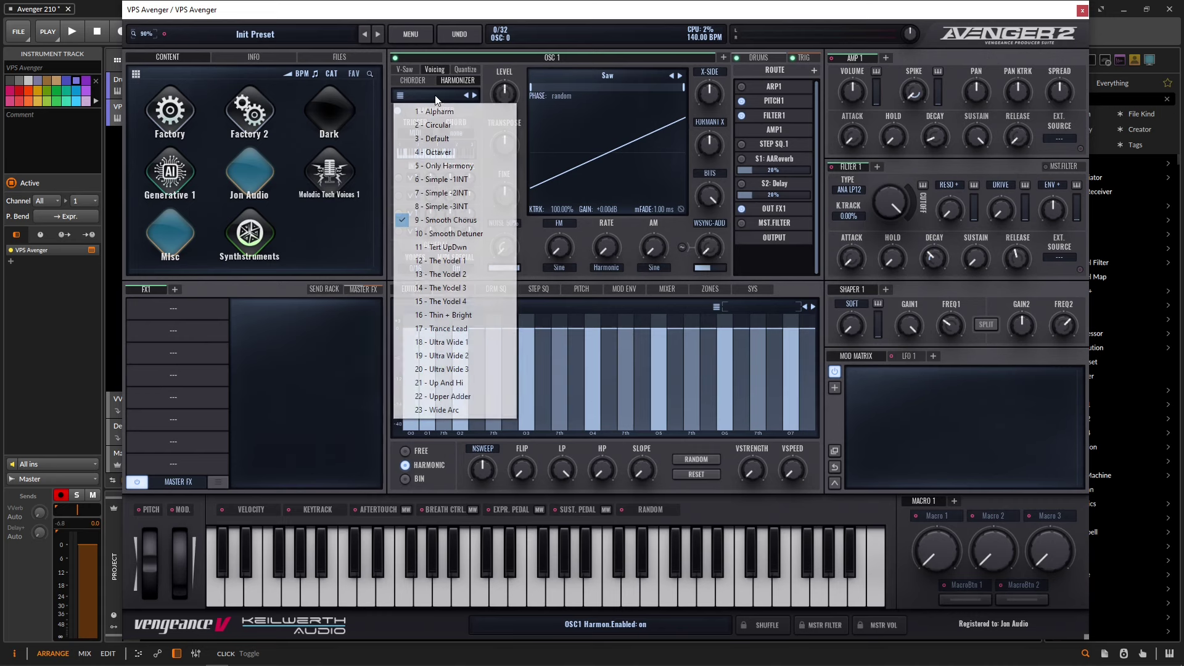
pyautogui.click(470, 223)
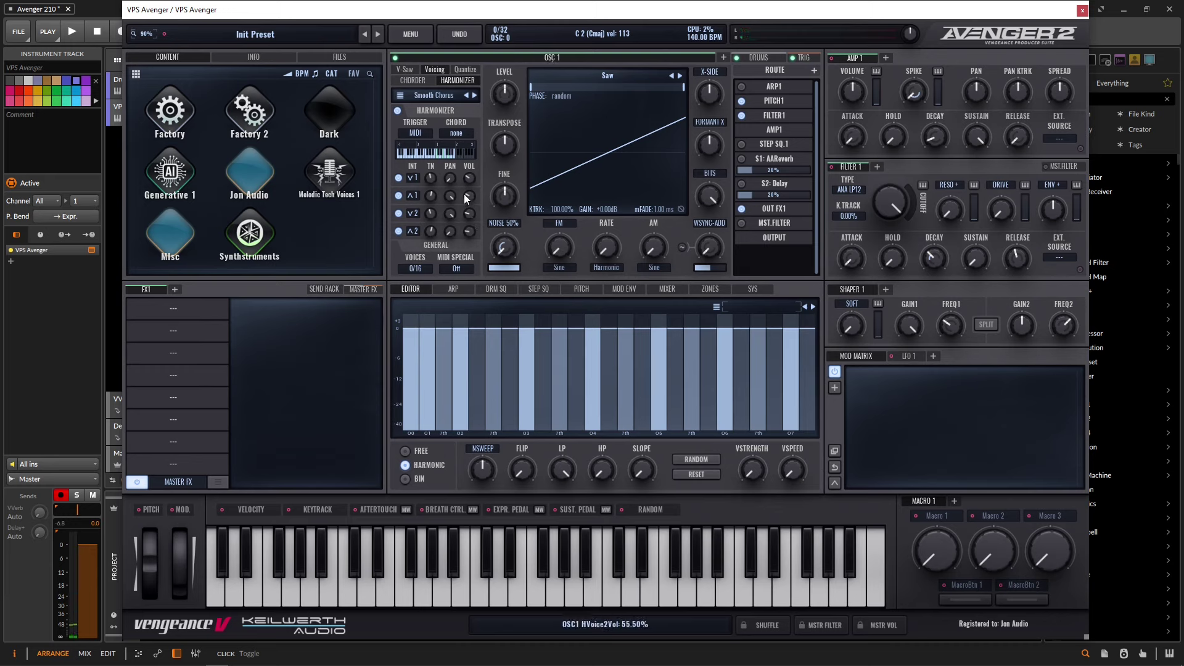
# - Set OSC 1's V-Saw to 7 voices with a raised mix and slightly more detune
pyautogui.click(405, 69)
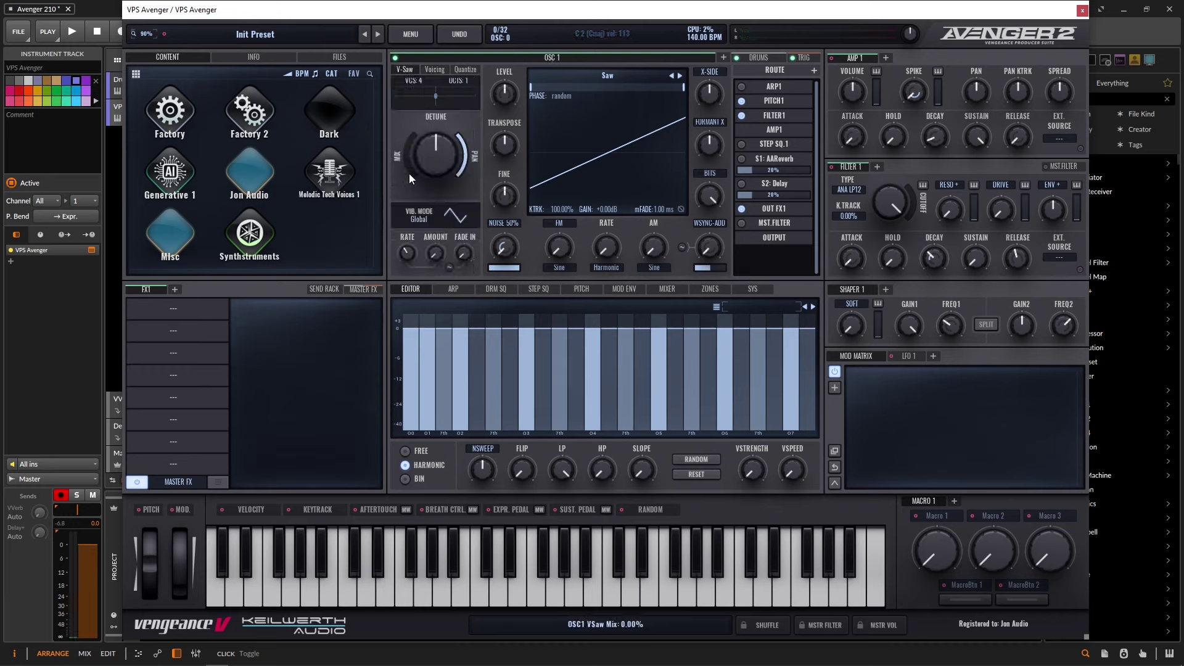
pyautogui.click(417, 80)
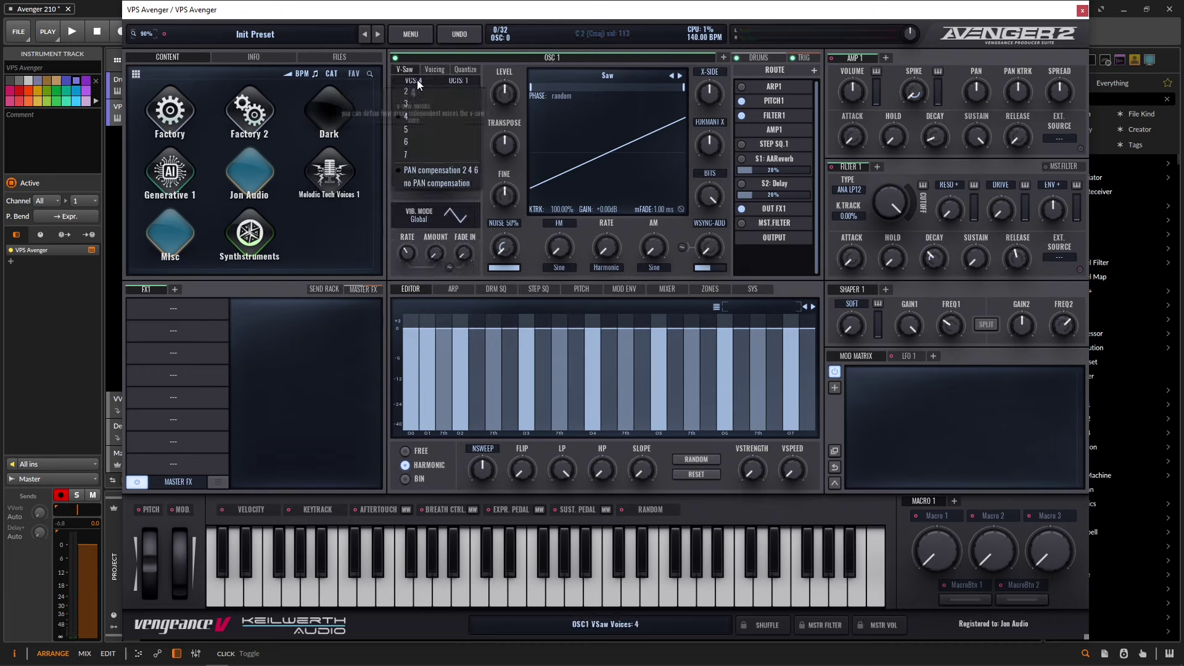
pyautogui.click(423, 155)
pyautogui.moveTo(438, 157); pyautogui.dragTo(438, 150)
# - Try adding effects to the first two slots of the FX1 rack
pyautogui.click(175, 316)
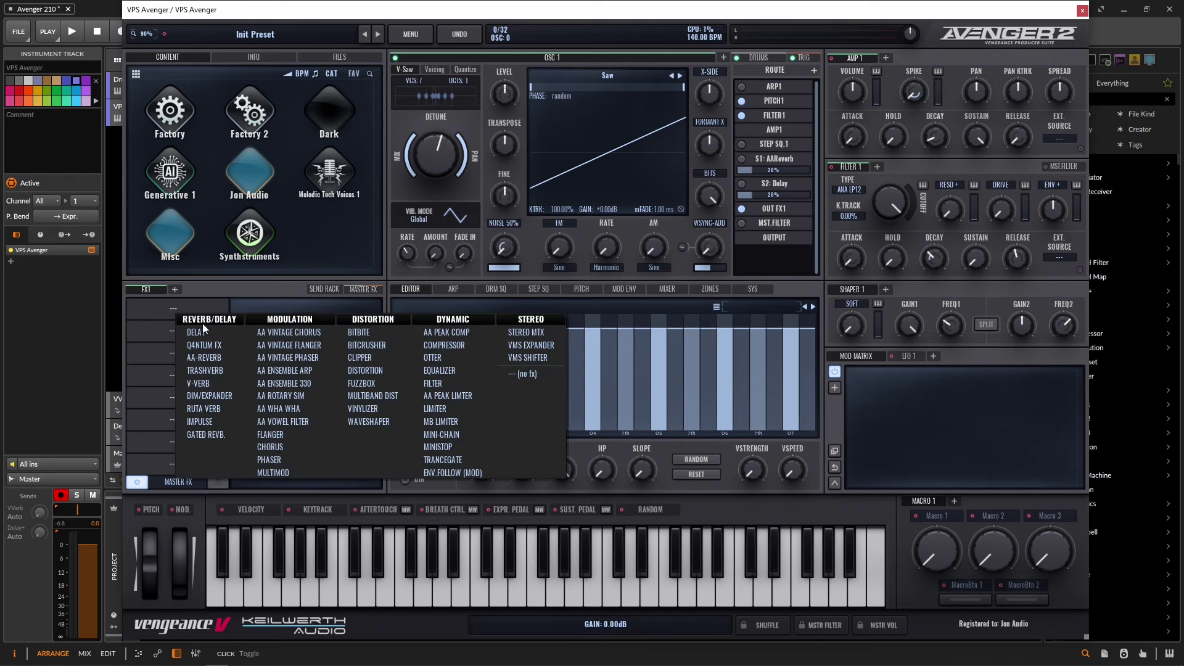
pyautogui.click(205, 325)
pyautogui.click(191, 330)
pyautogui.click(218, 425)
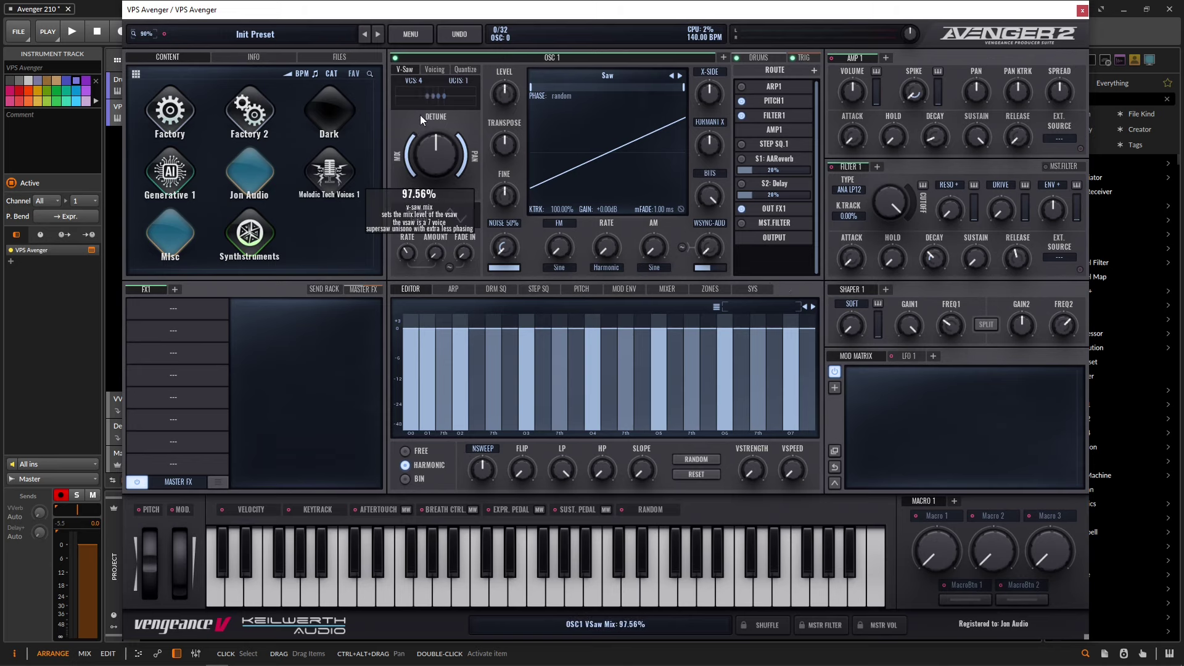
# - Set OSC 1's V-Saw voices to 7 and insert the AA Vowel Filter in the first FX1 slot
pyautogui.click(416, 82)
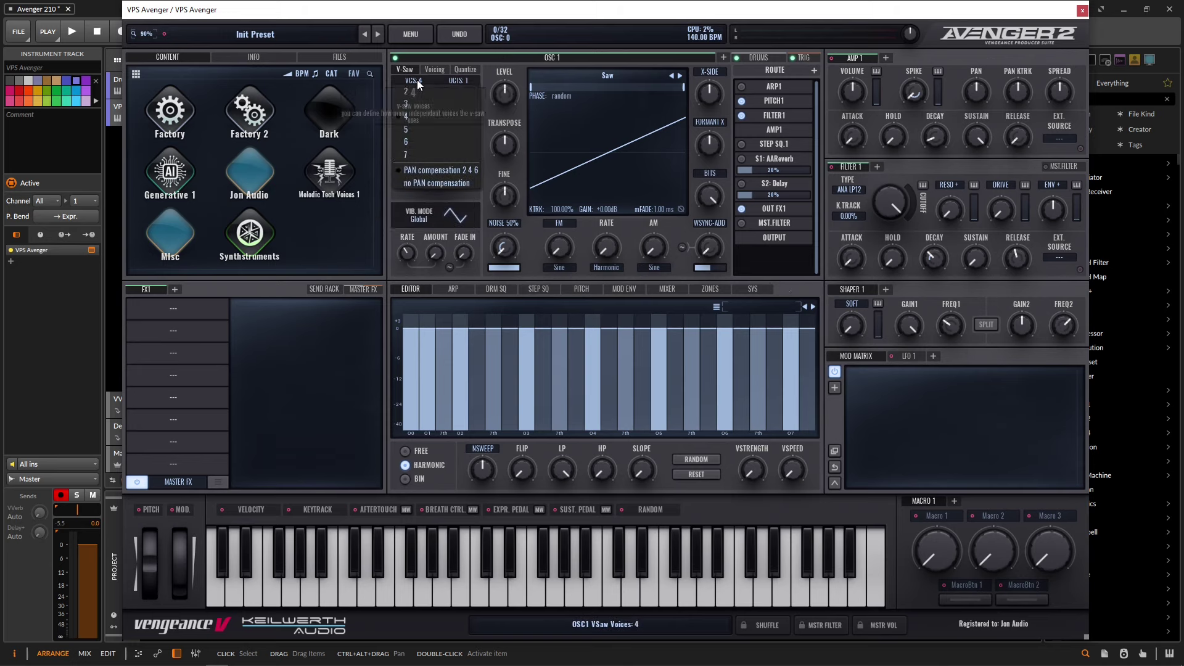
pyautogui.click(426, 154)
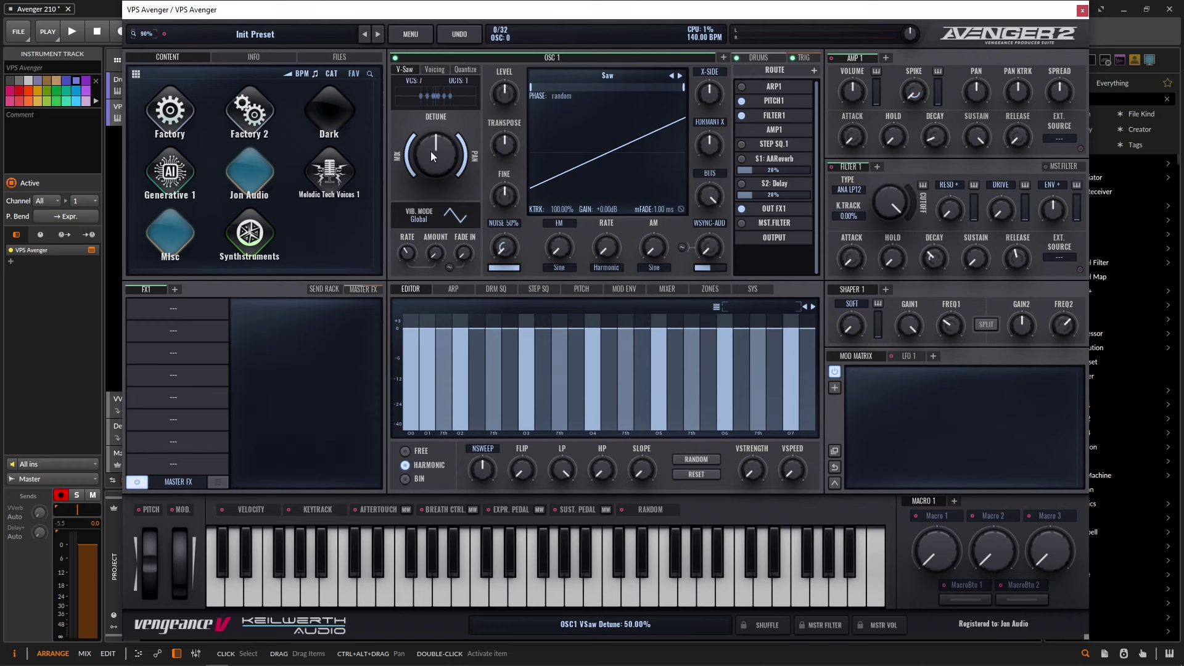
pyautogui.click(175, 308)
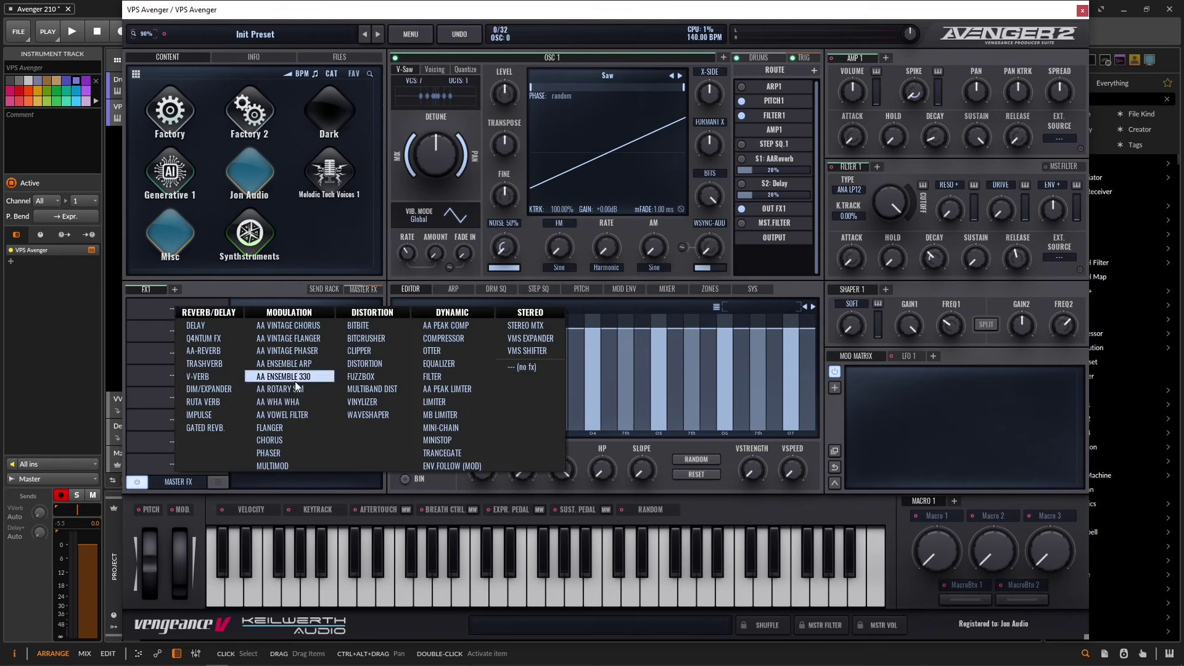
pyautogui.click(286, 415)
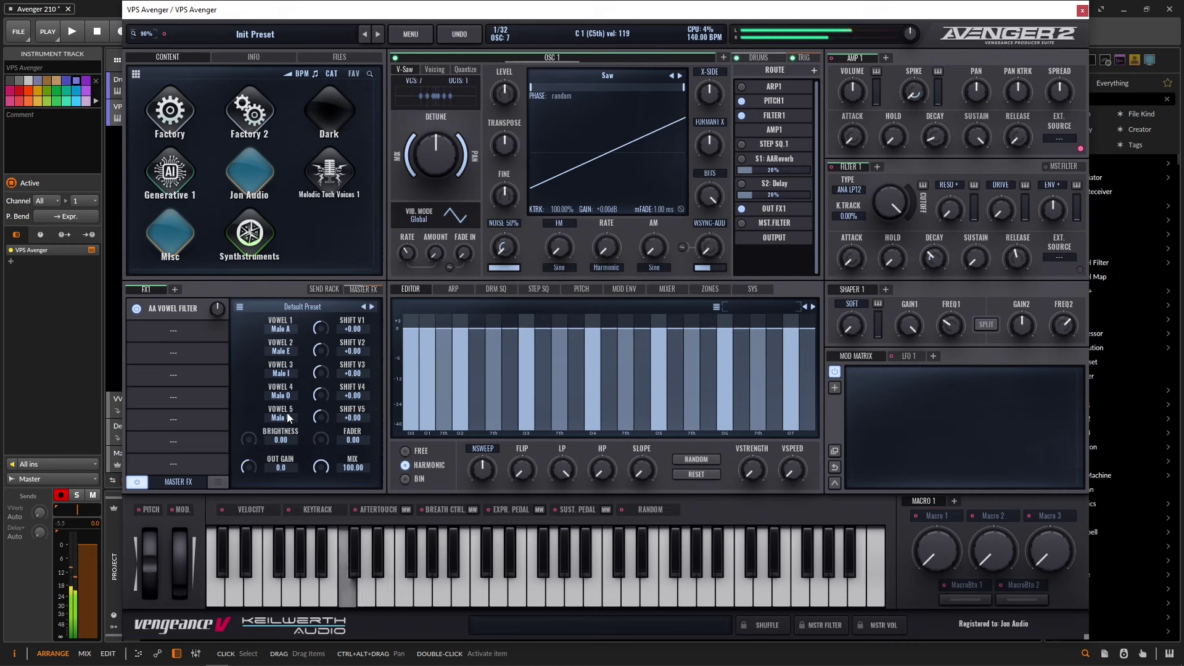
# - Lengthen the attack and the release of the AMP 1 envelope
pyautogui.moveTo(854, 135)
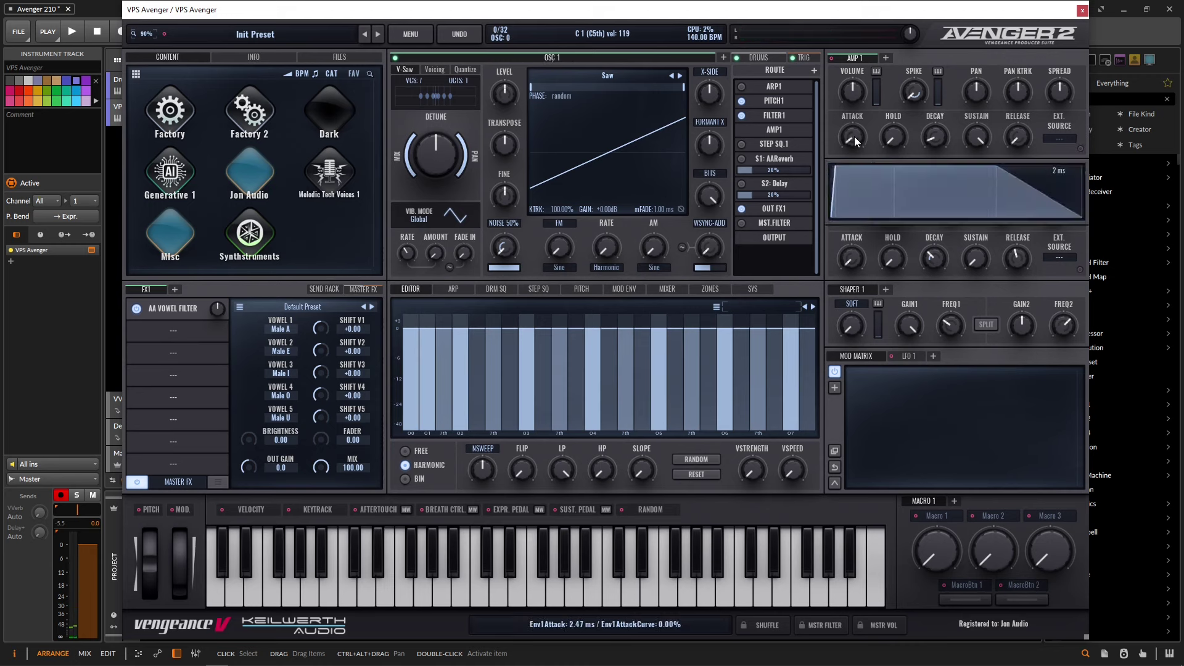
pyautogui.moveTo(854, 135); pyautogui.dragTo(894, 121)
pyautogui.moveTo(1018, 142); pyautogui.dragTo(1015, 116)
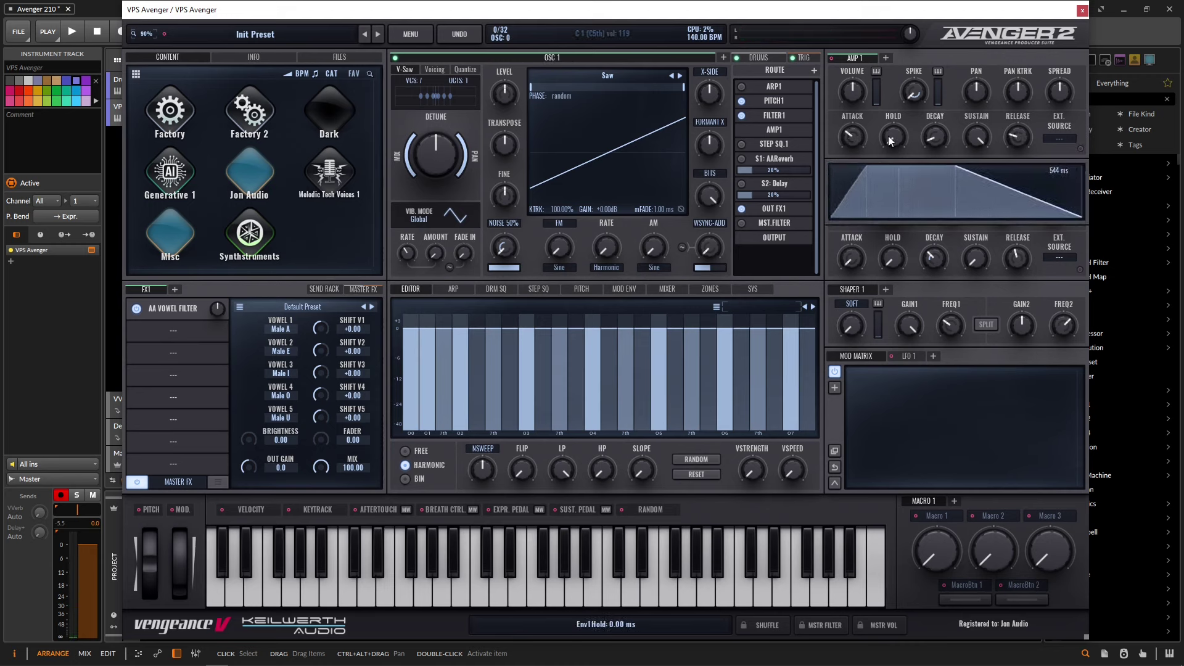
# - Add Ruta Verb in the second FX1 slot and lower the AA Vowel Filter's mix to 91.11
pyautogui.click(164, 334)
pyautogui.click(205, 425)
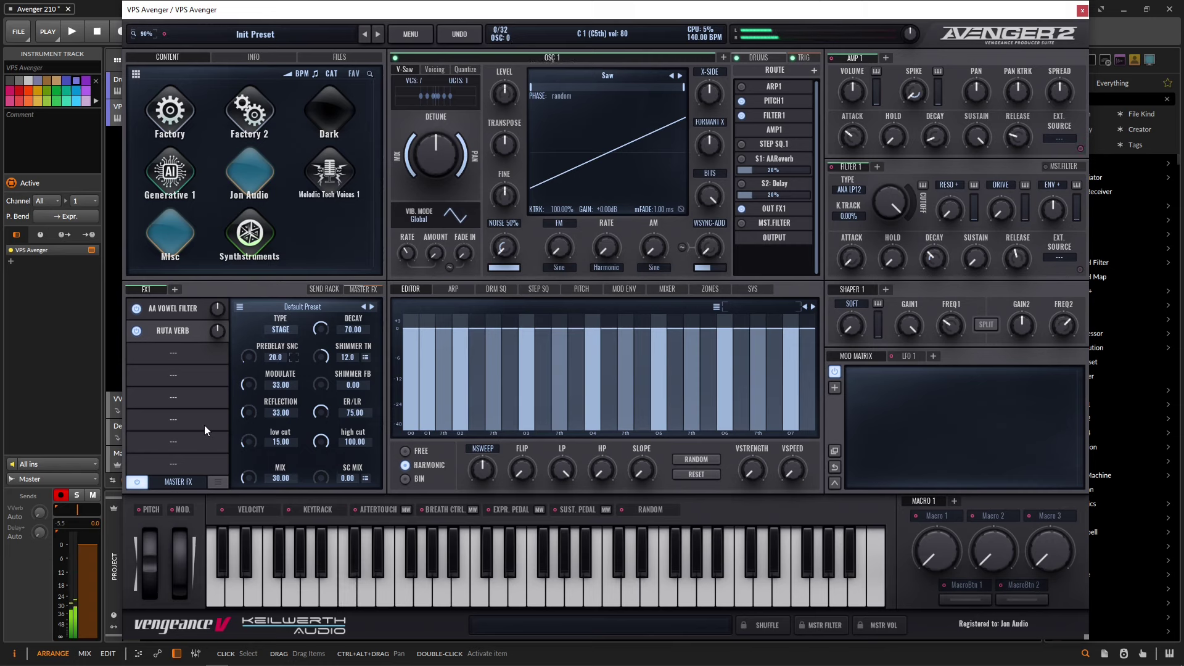
pyautogui.click(168, 304)
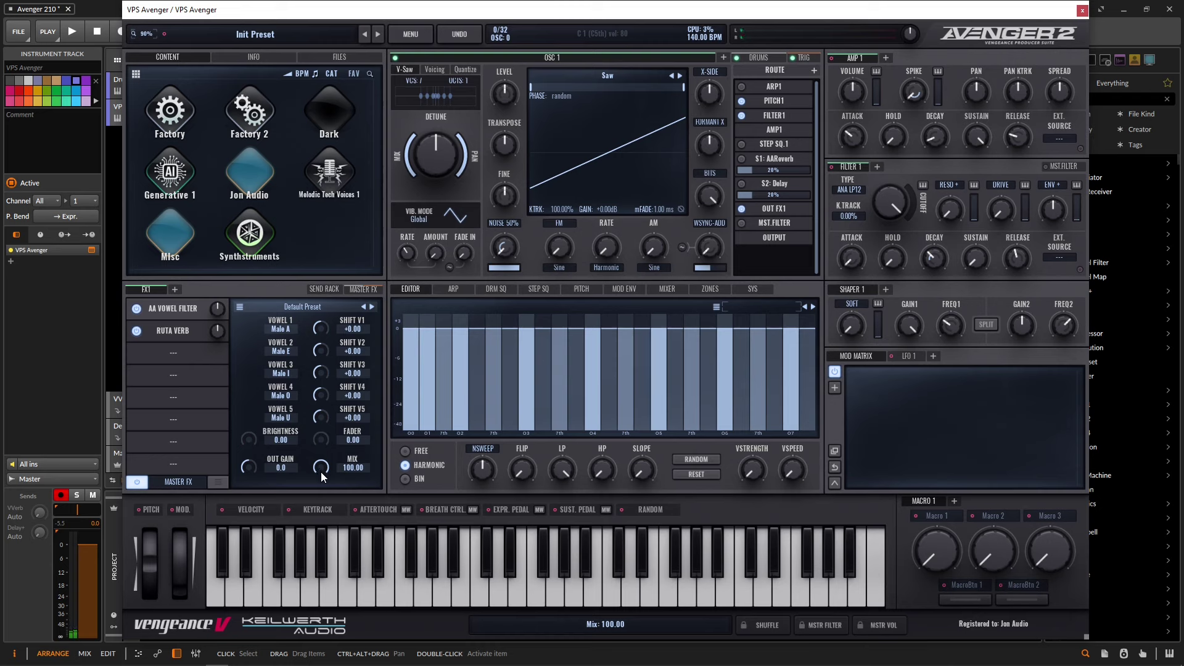
pyautogui.scroll(-1, 320, 471)
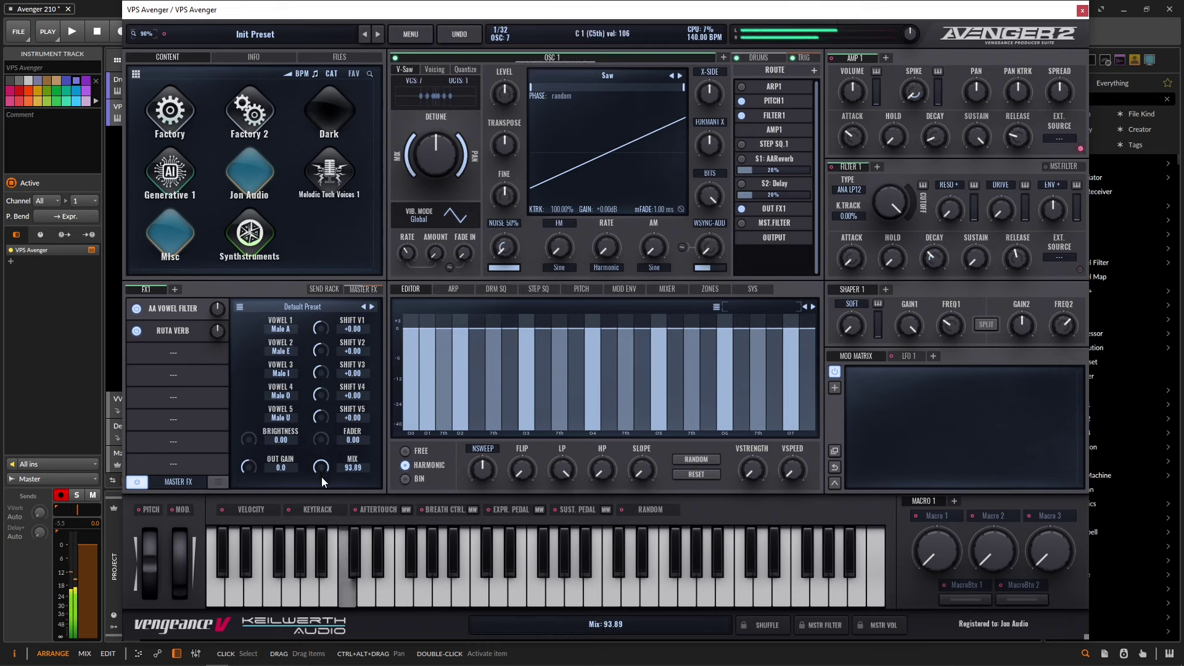
pyautogui.scroll(-1, 321, 479)
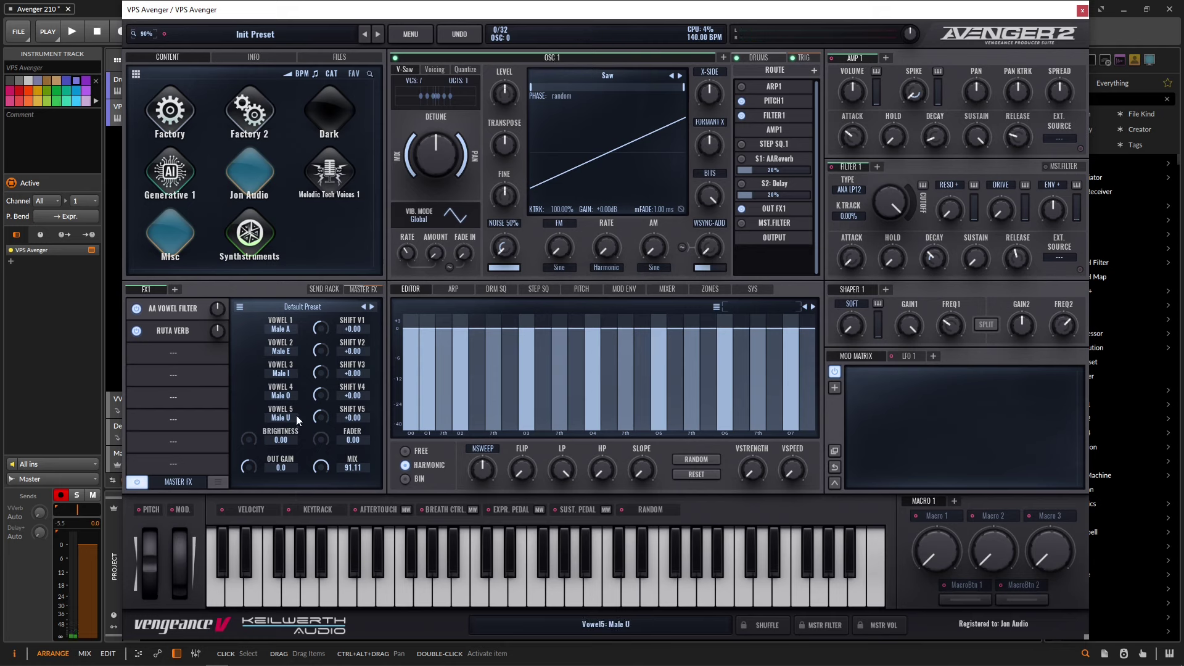
# - Set the AA Vowel Filter's Shift V1 to +20.00 and Brightness to 36.67, and sweep its Fader
pyautogui.click(285, 329)
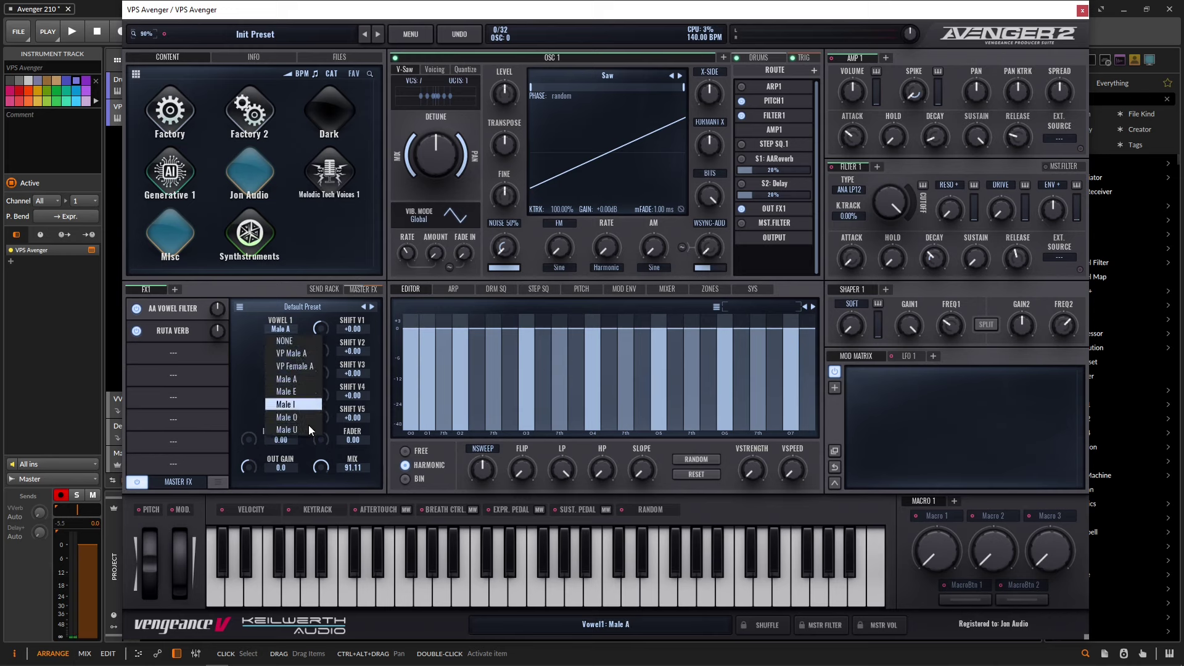
pyautogui.click(334, 329)
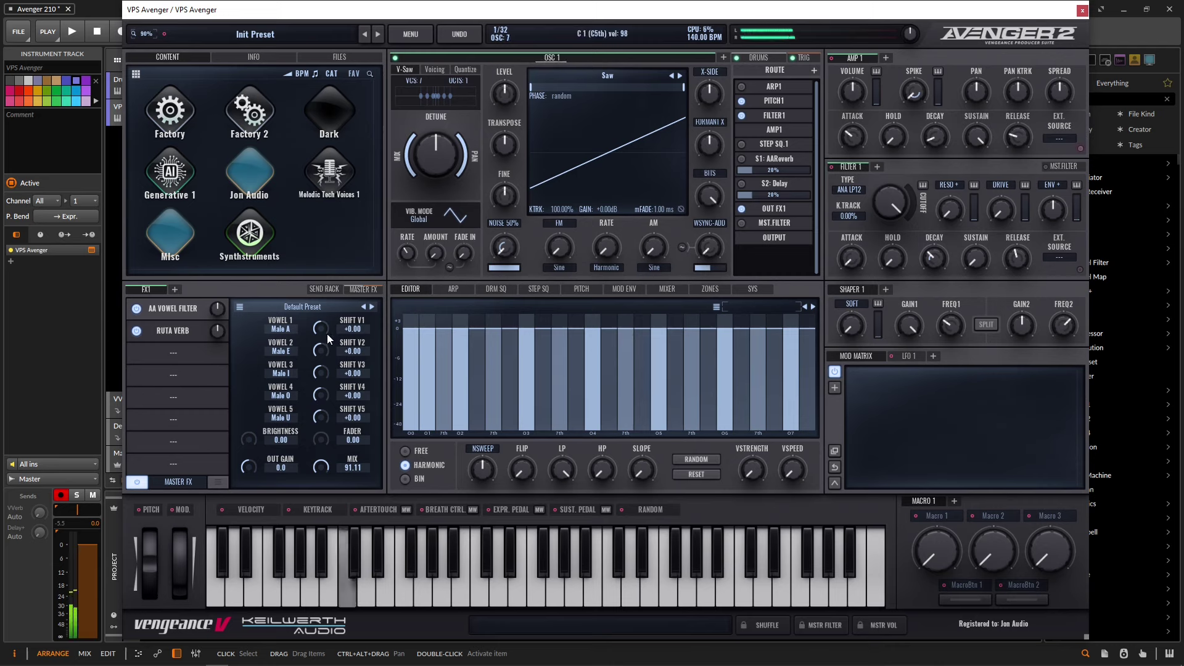
pyautogui.moveTo(324, 328)
pyautogui.mouseDown()
pyautogui.moveTo(323, 284)
pyautogui.moveTo(327, 390)
pyautogui.moveTo(321, 320)
pyautogui.mouseUp()
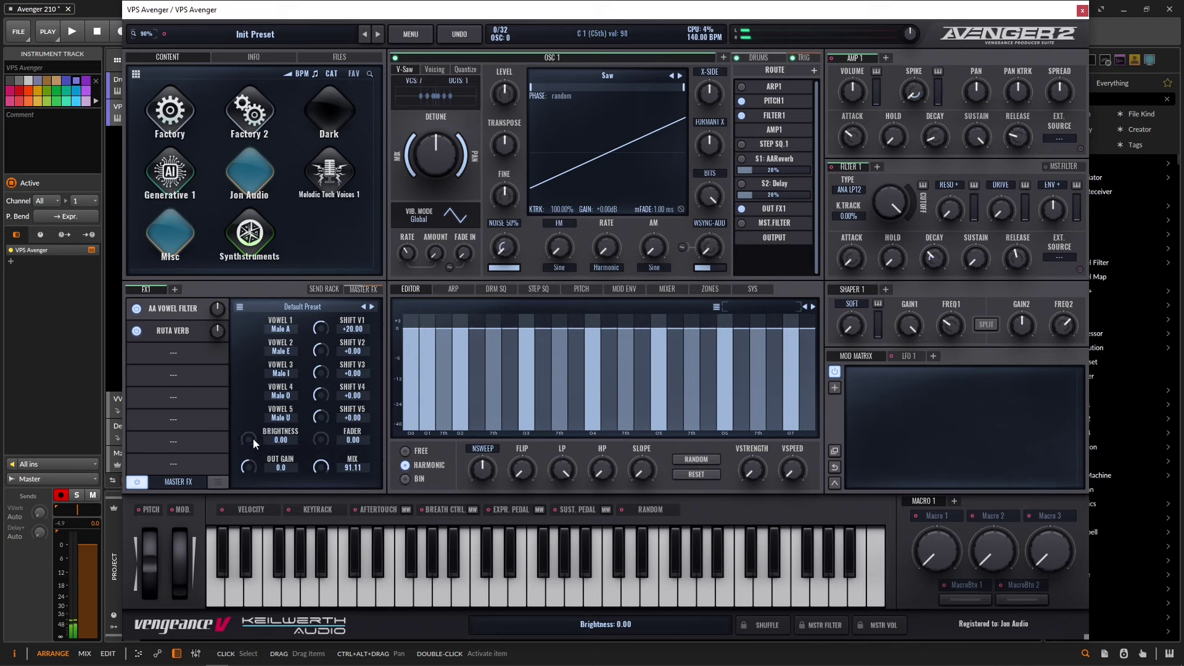
pyautogui.moveTo(249, 438); pyautogui.dragTo(248, 401)
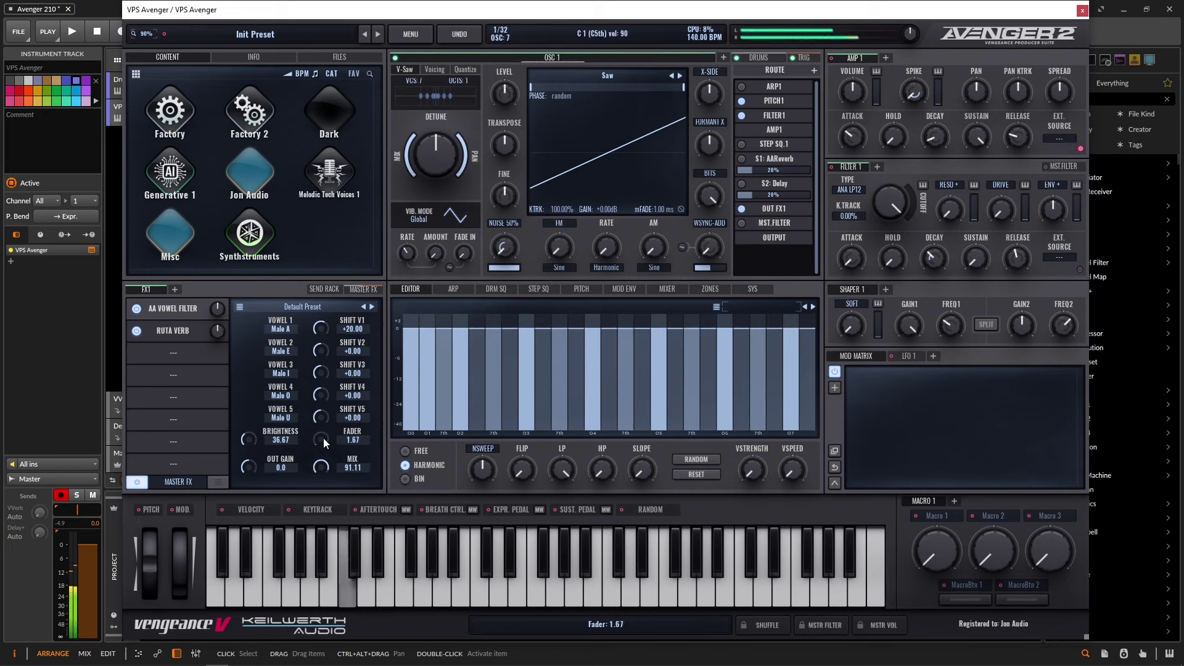
pyautogui.moveTo(323, 438)
pyautogui.mouseDown()
pyautogui.moveTo(321, 349)
pyautogui.moveTo(337, 443)
pyautogui.mouseUp()
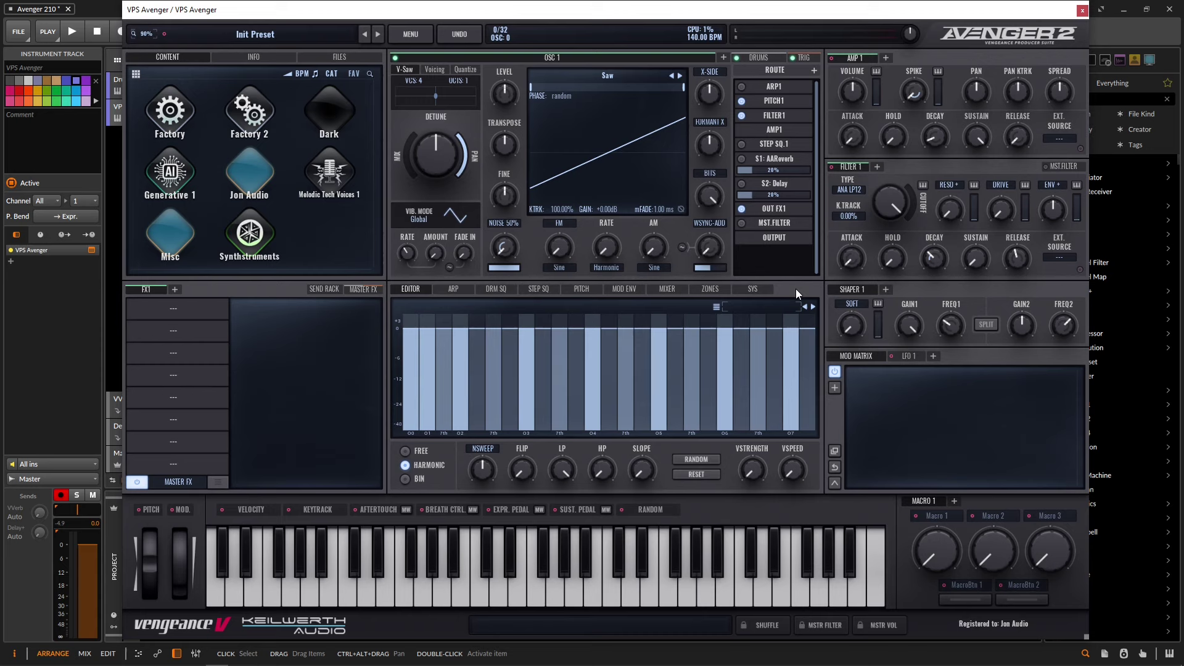
# - Insert AA Wha Wha in the first FX1 slot, set its mode to Pedal and raise the Pedal amount to 3.33
pyautogui.click(191, 308)
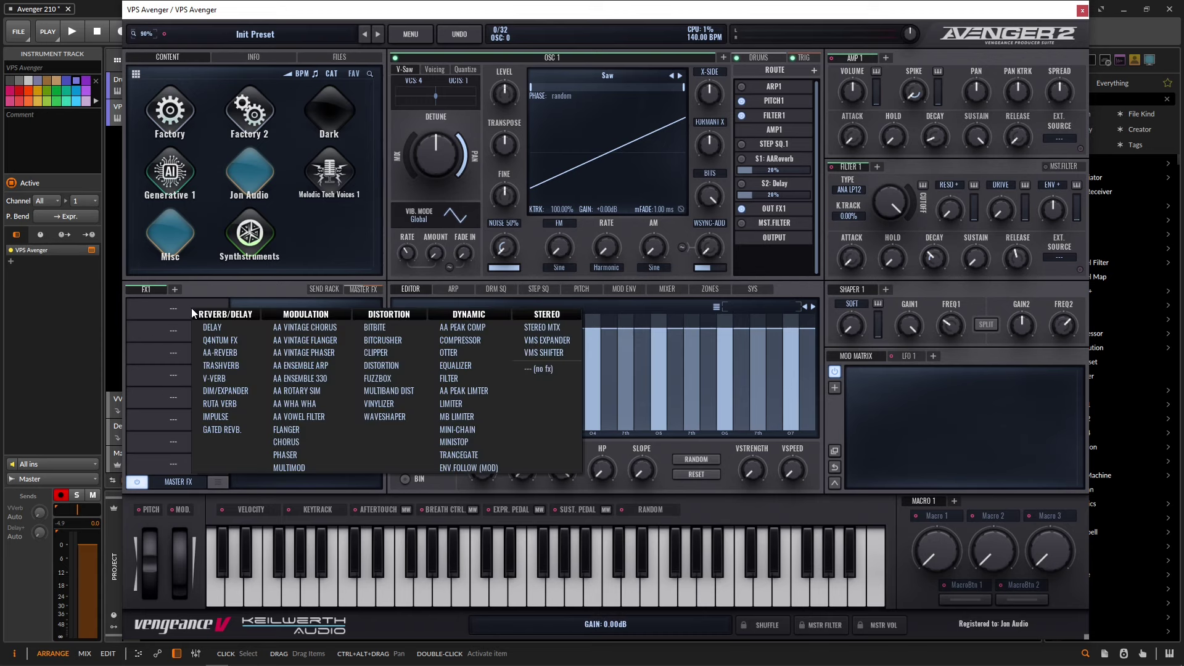
pyautogui.click(301, 405)
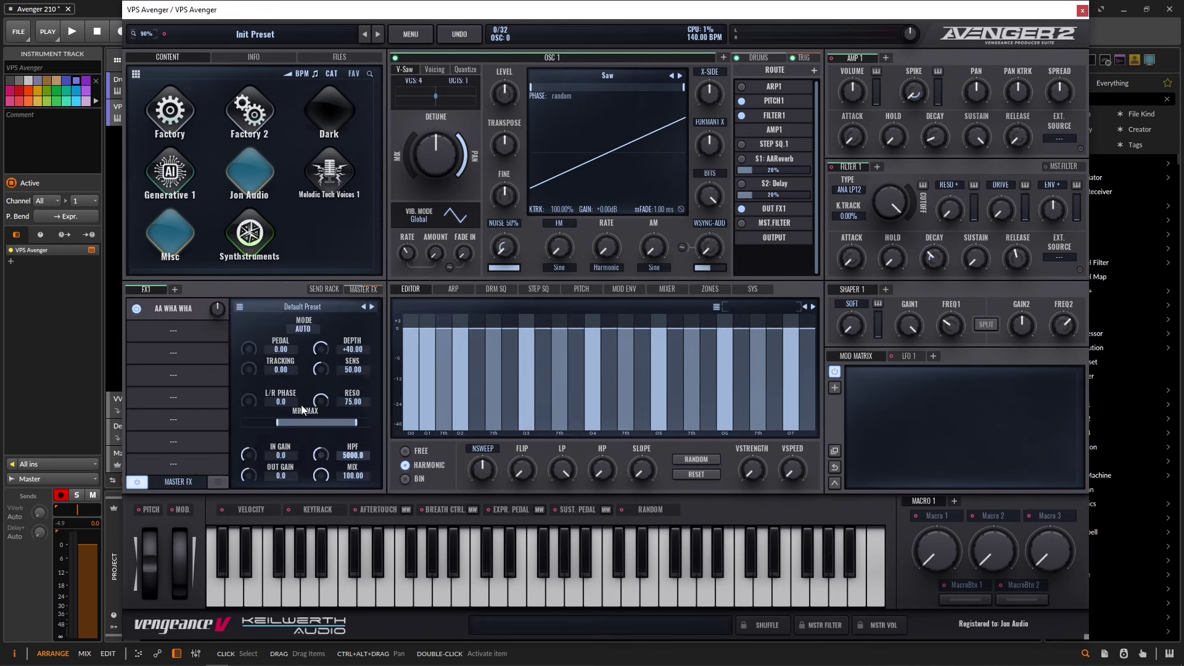
pyautogui.click(305, 329)
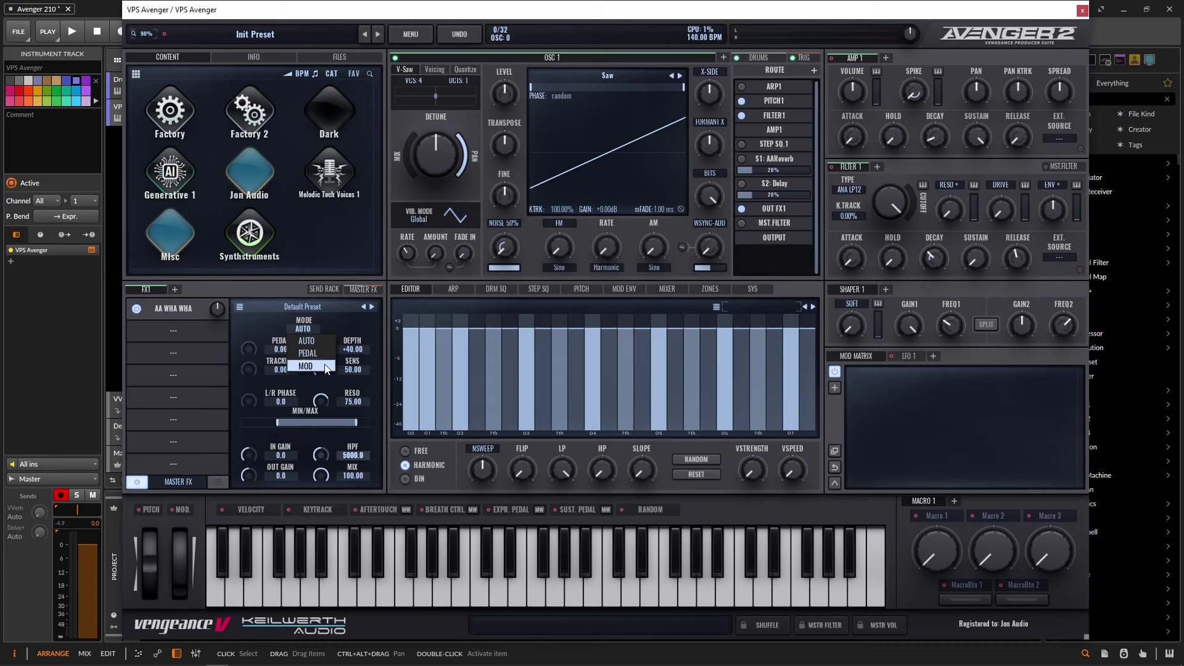
pyautogui.click(308, 353)
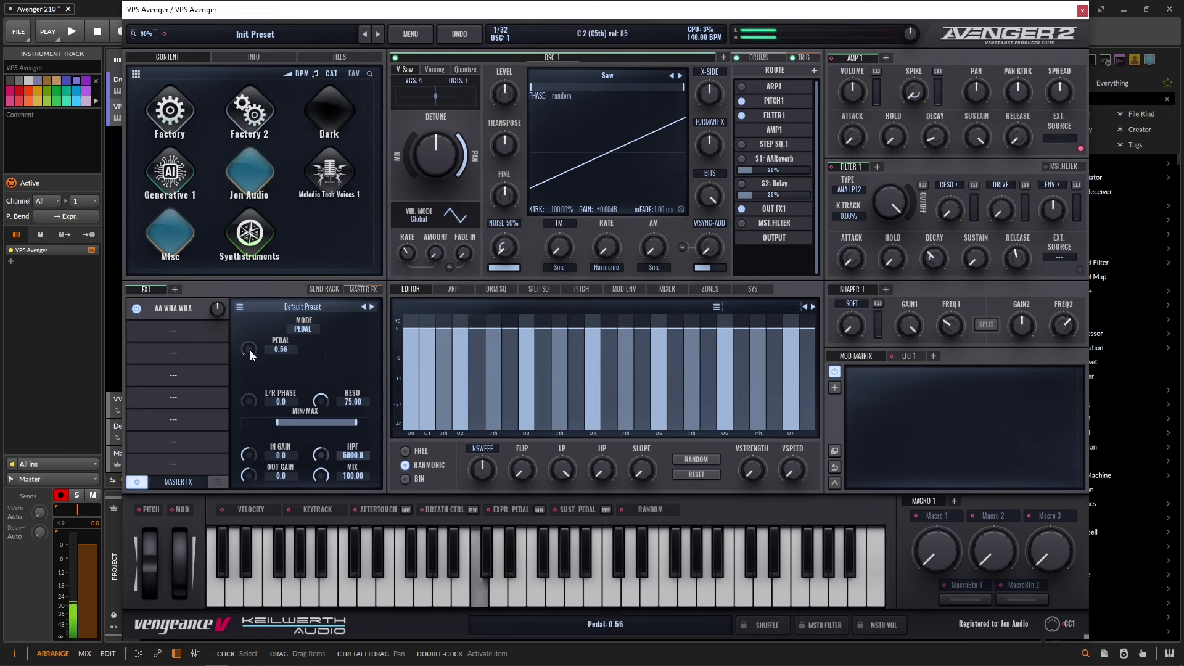
pyautogui.moveTo(250, 350)
pyautogui.mouseDown()
pyautogui.moveTo(269, 275)
pyautogui.moveTo(268, 328)
pyautogui.moveTo(269, 262)
pyautogui.moveTo(270, 346)
pyautogui.mouseUp()
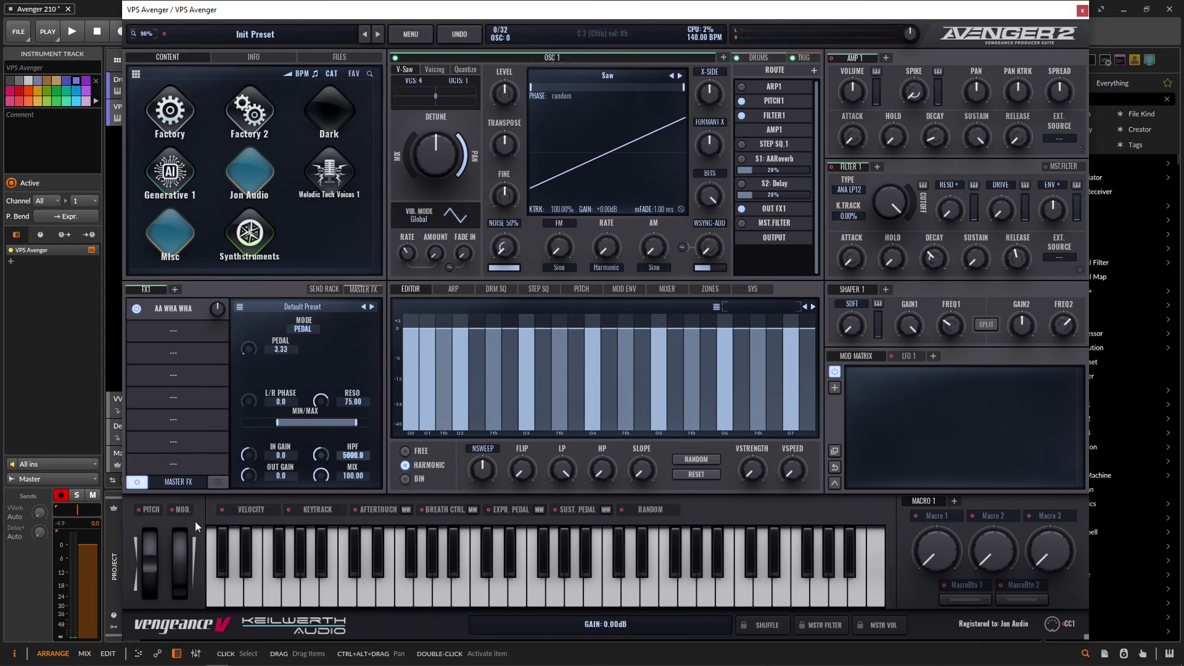
# - Assign the mod wheel to AA Wha Wha's Pedal parameter and try an L/R Phase offset, resetting it to 0.0
pyautogui.moveTo(177, 508); pyautogui.dragTo(246, 351)
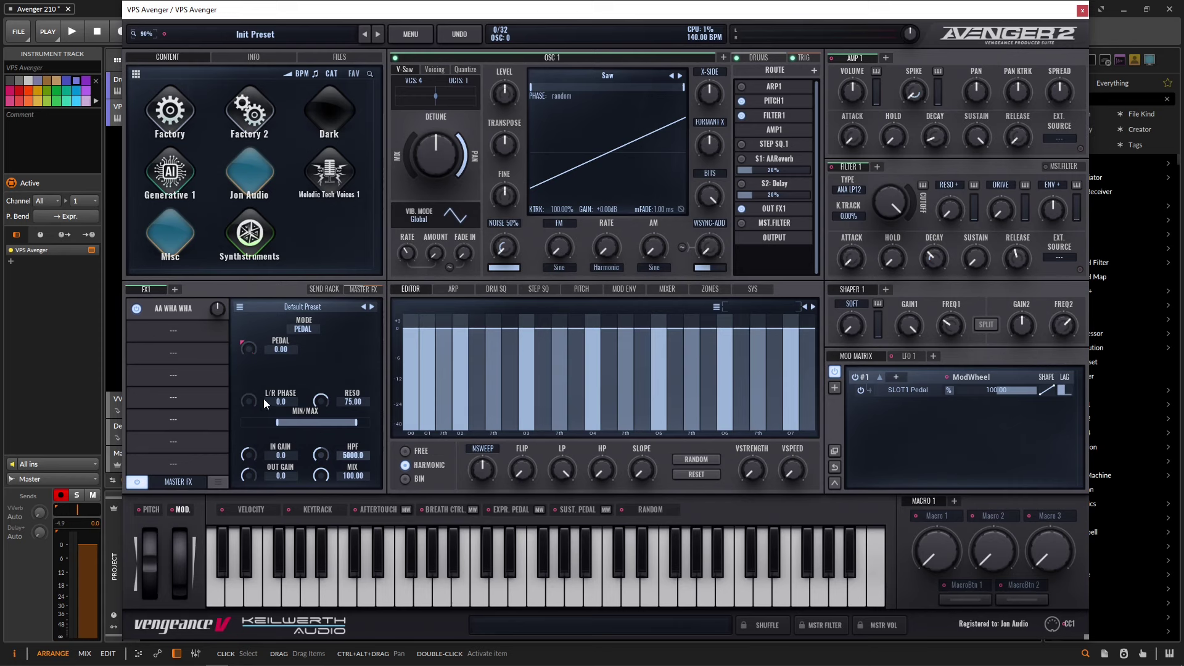
pyautogui.moveTo(249, 400); pyautogui.dragTo(248, 382)
pyautogui.moveTo(253, 341); pyautogui.dragTo(272, 275)
pyautogui.doubleClick(248, 401)
# - Switch AA Wha Wha to Mod mode with tempo-synced speed at 1/8, and view its trigger options
pyautogui.click(305, 328)
pyautogui.click(305, 366)
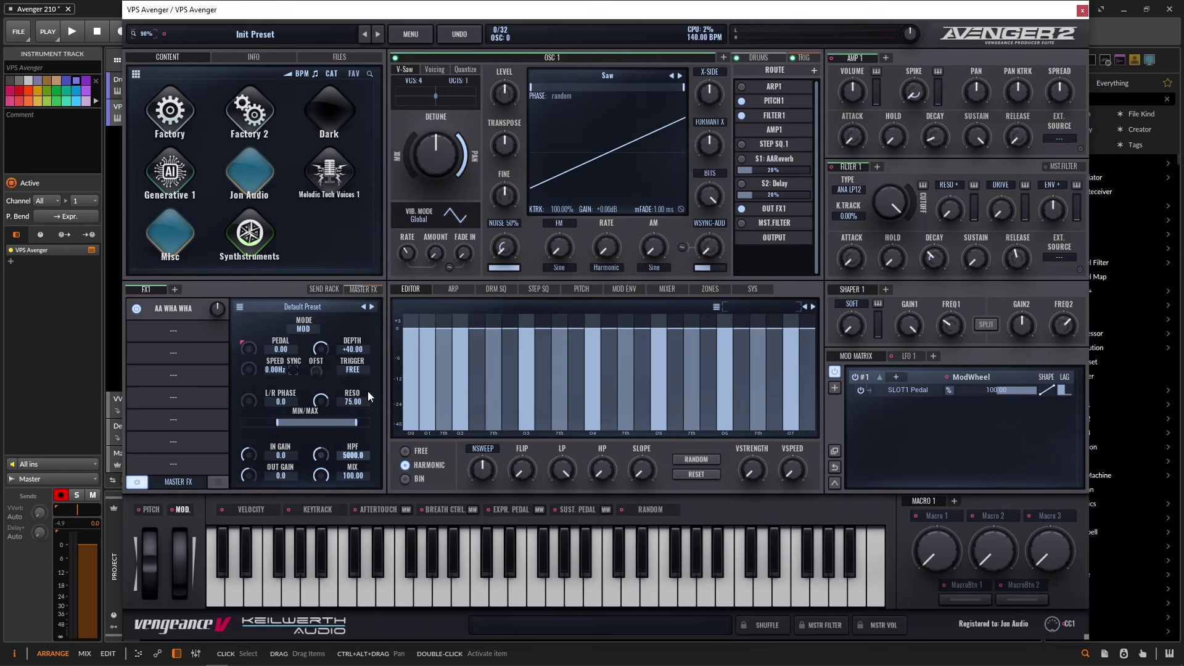
pyautogui.moveTo(250, 371); pyautogui.dragTo(264, 299)
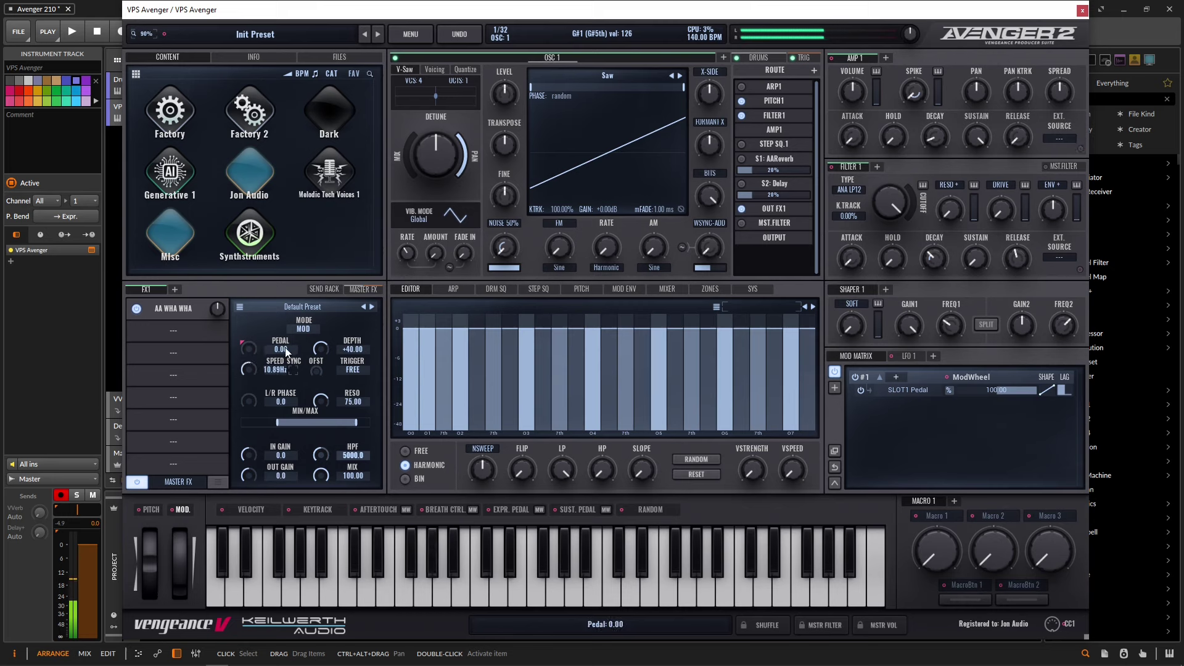
pyautogui.click(293, 370)
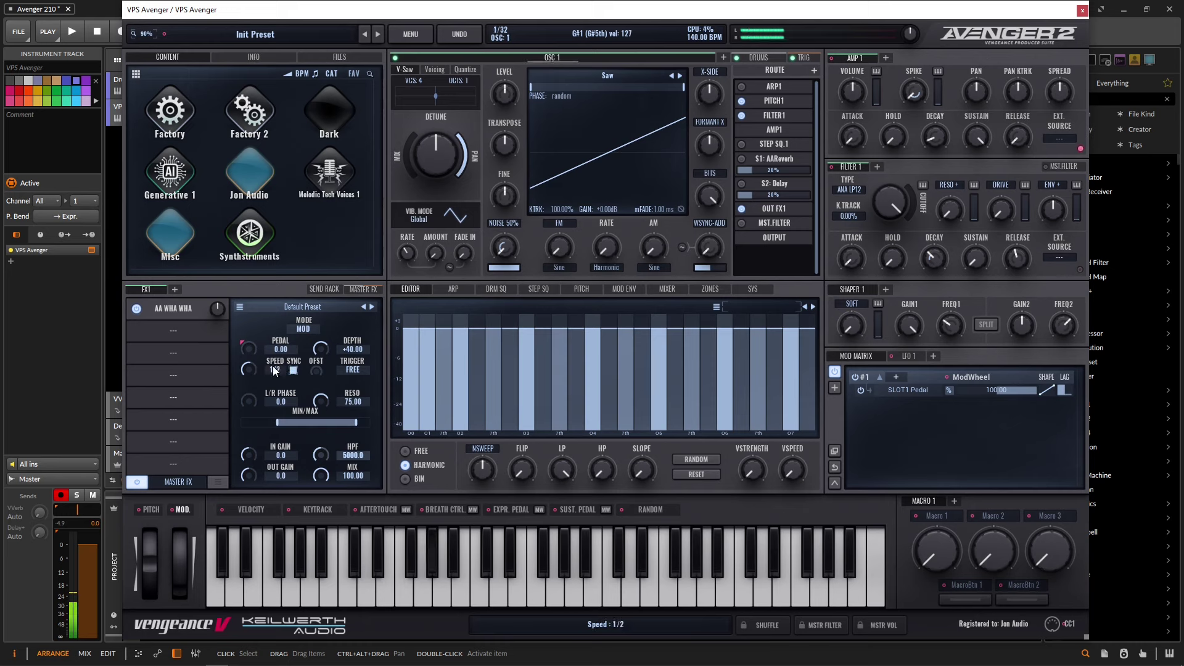
pyautogui.moveTo(253, 368); pyautogui.dragTo(248, 408)
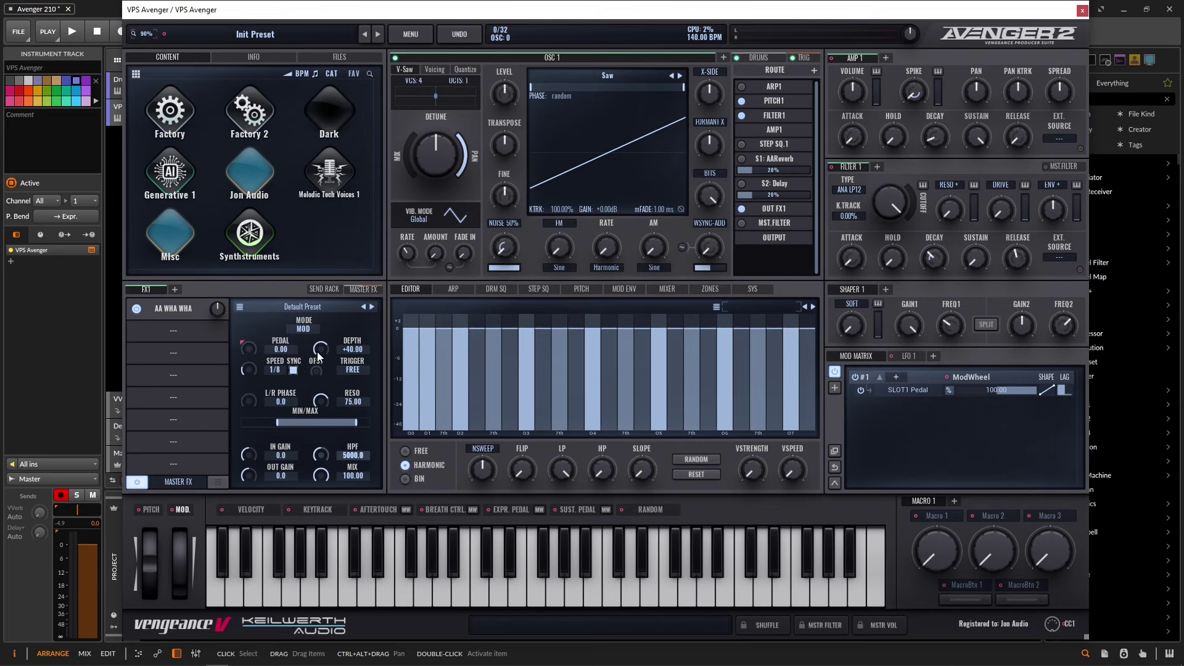
pyautogui.click(354, 369)
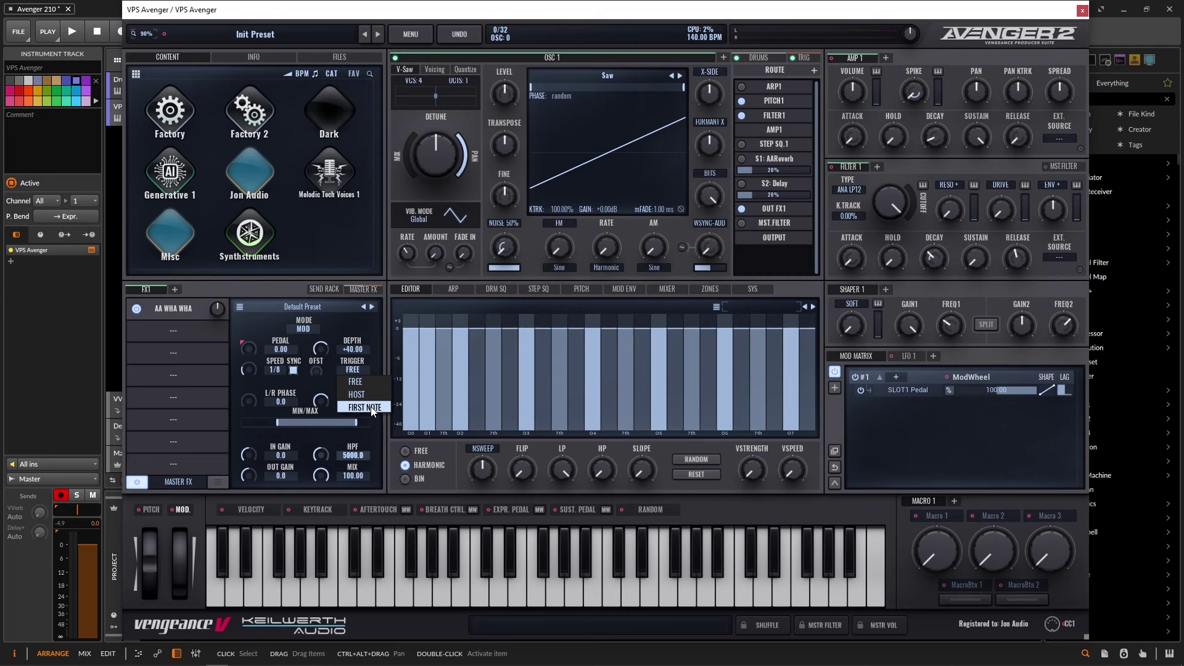
pyautogui.click(313, 373)
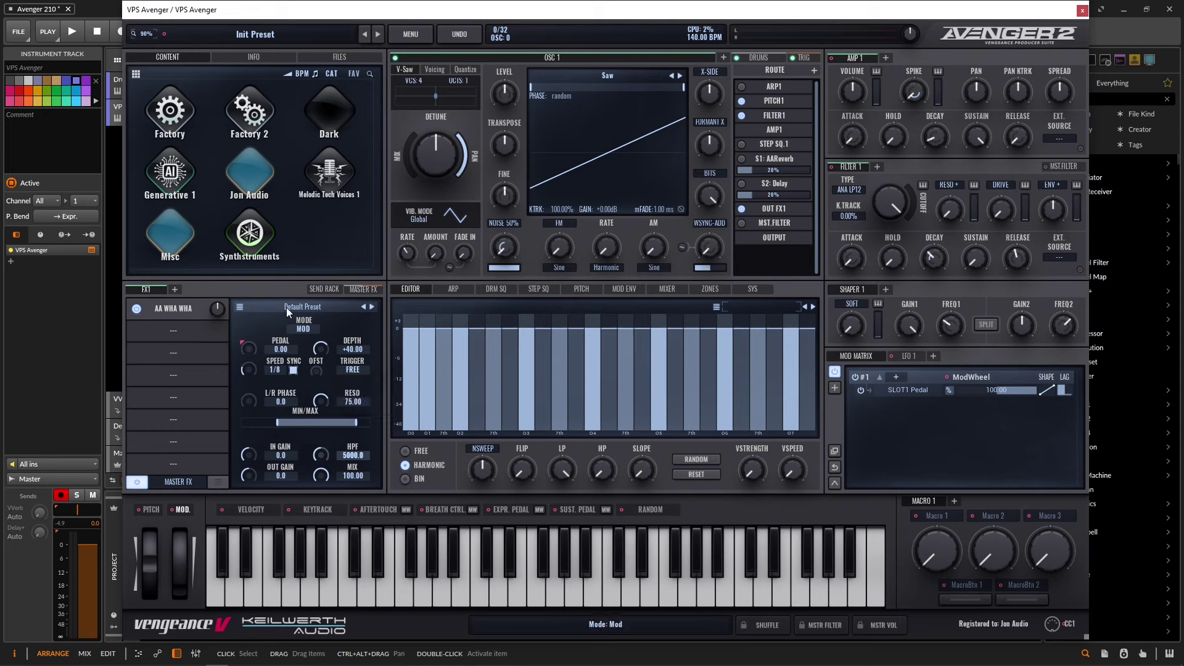
# - Set AA Wha Wha's mode to Auto and look through its list of factory presets
pyautogui.click(302, 330)
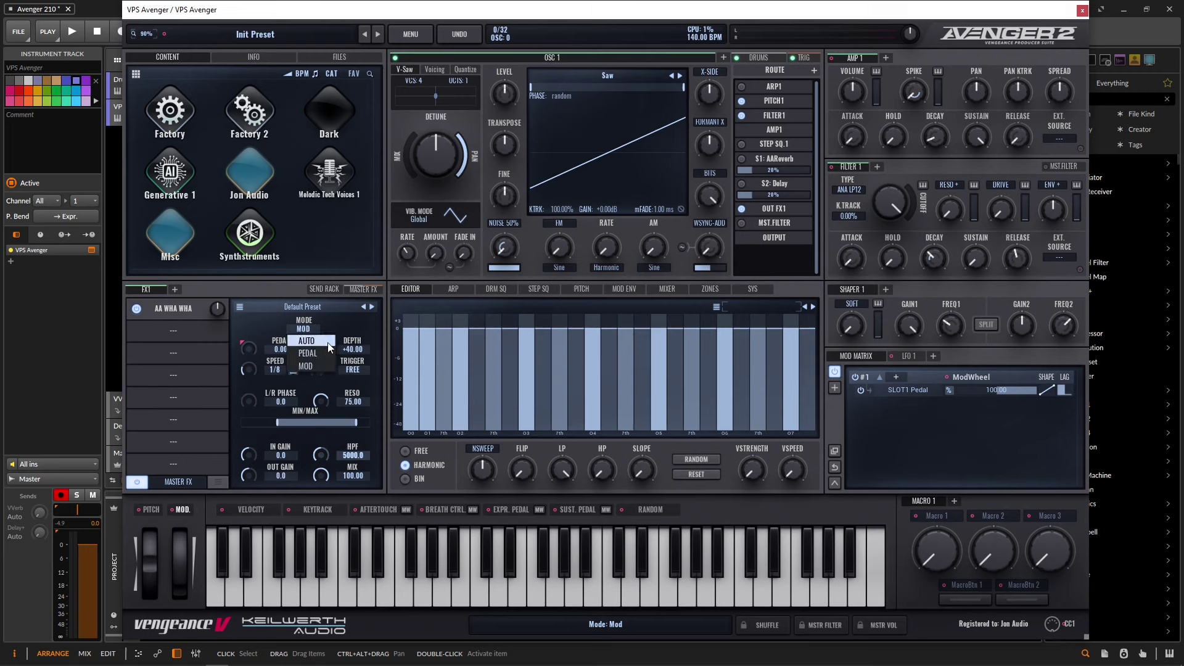
pyautogui.click(327, 342)
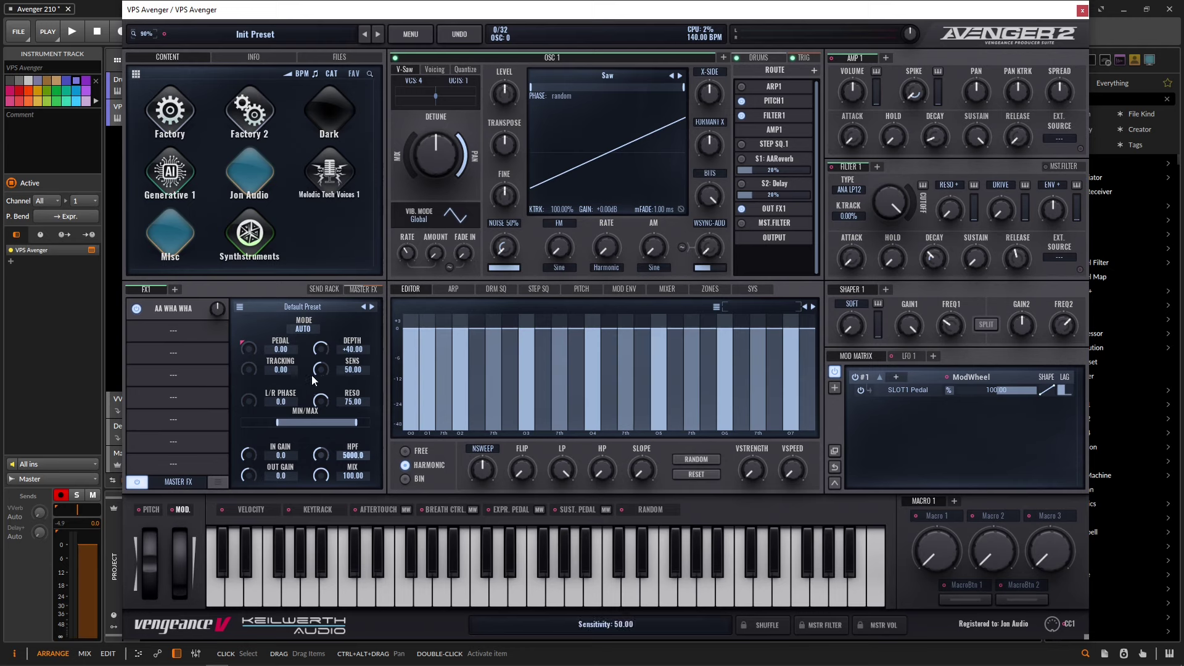
pyautogui.click(297, 308)
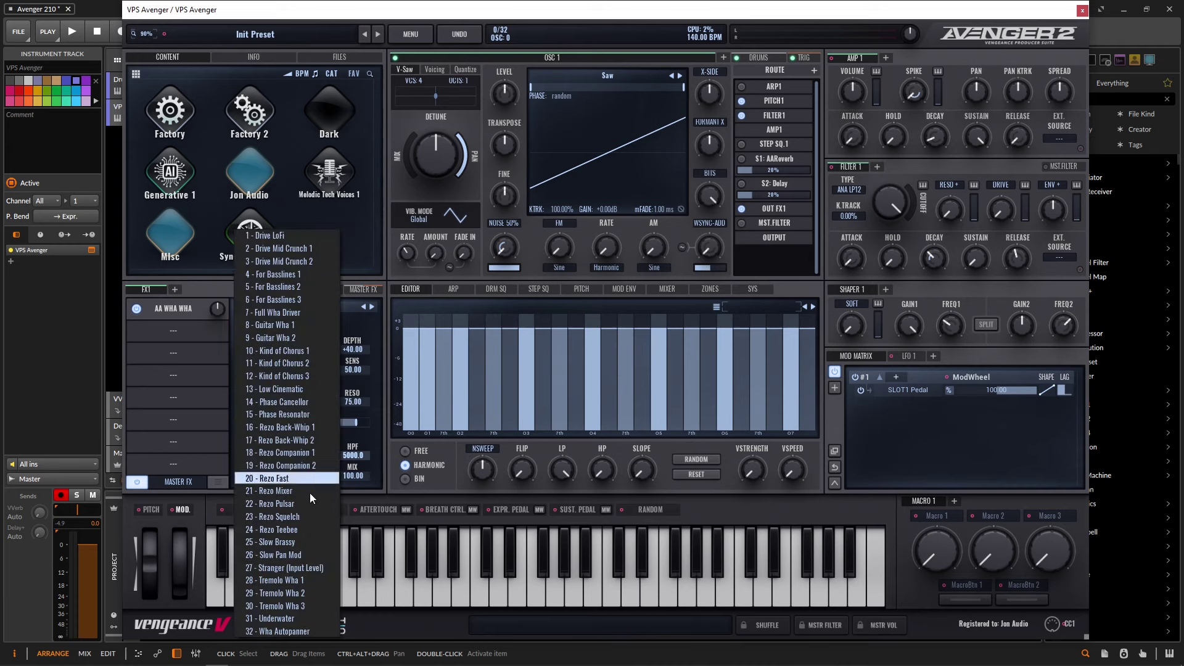
pyautogui.click(816, 448)
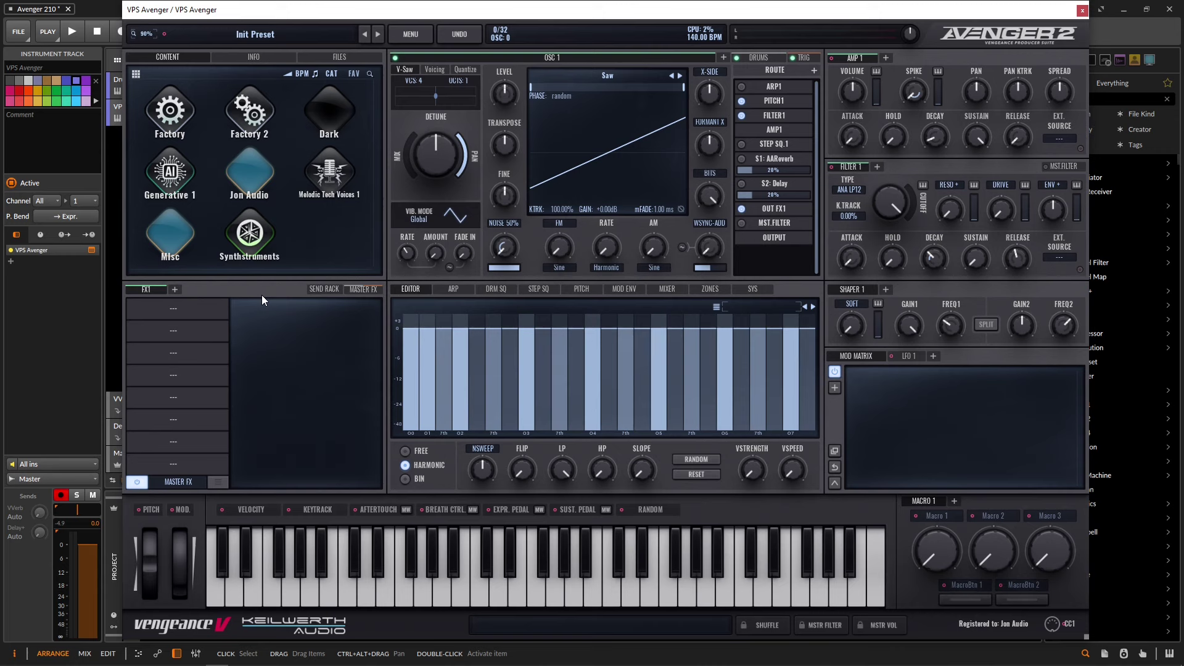
# - Insert AA Peak Comp in the first FX1 slot and AA Peak Limiter in the second
pyautogui.click(180, 306)
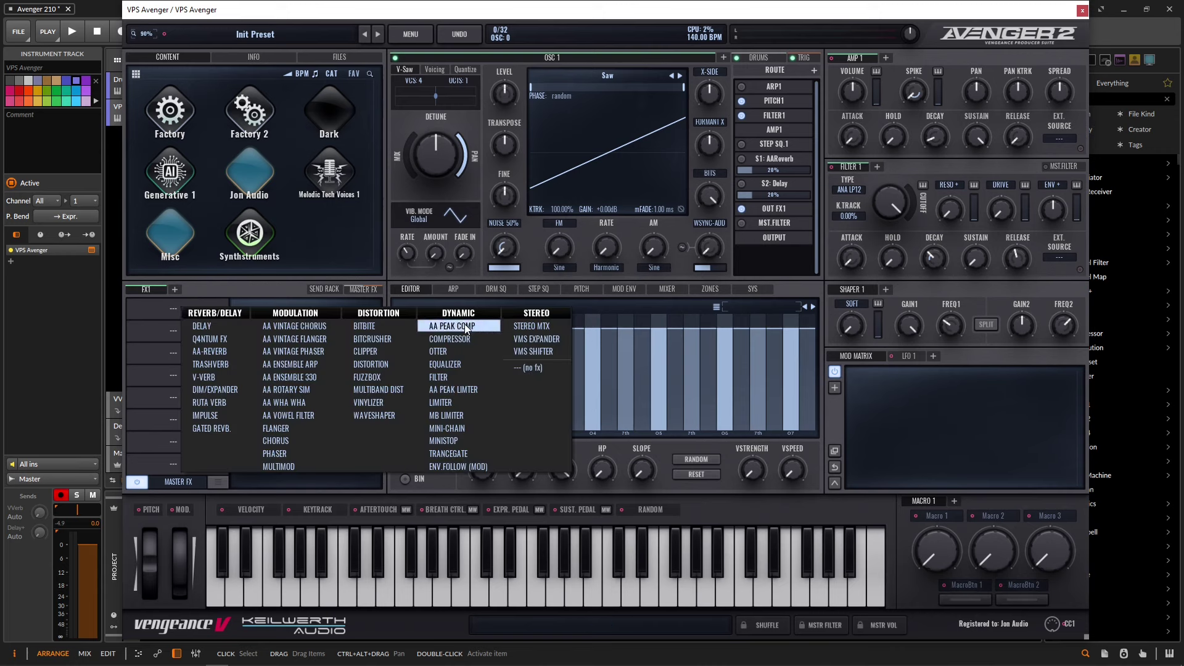
pyautogui.click(471, 327)
pyautogui.click(188, 336)
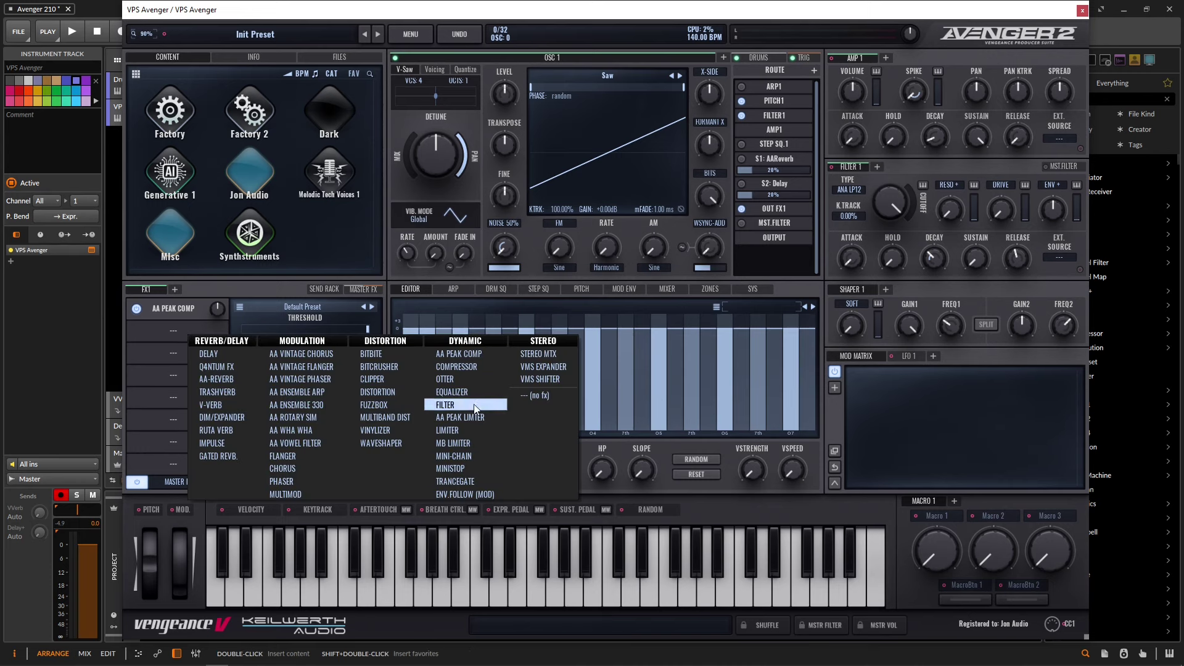
pyautogui.click(460, 418)
# - Examine the controls and factory presets of AA Peak Comp and AA Peak Limiter
pyautogui.click(172, 314)
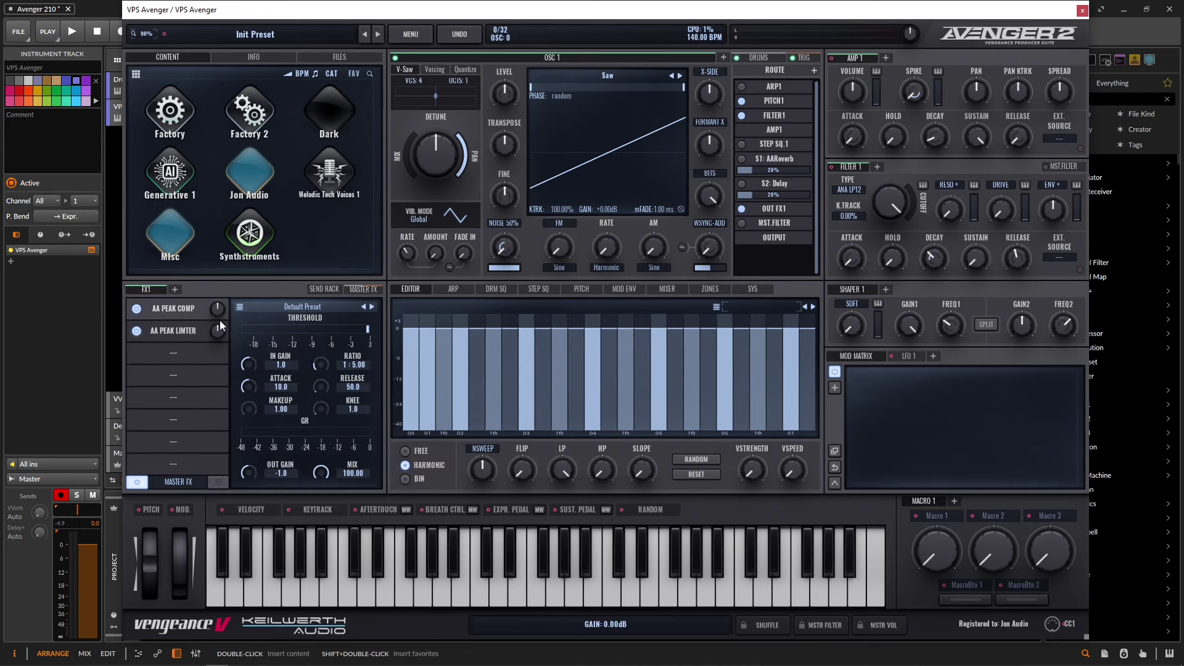
pyautogui.click(293, 308)
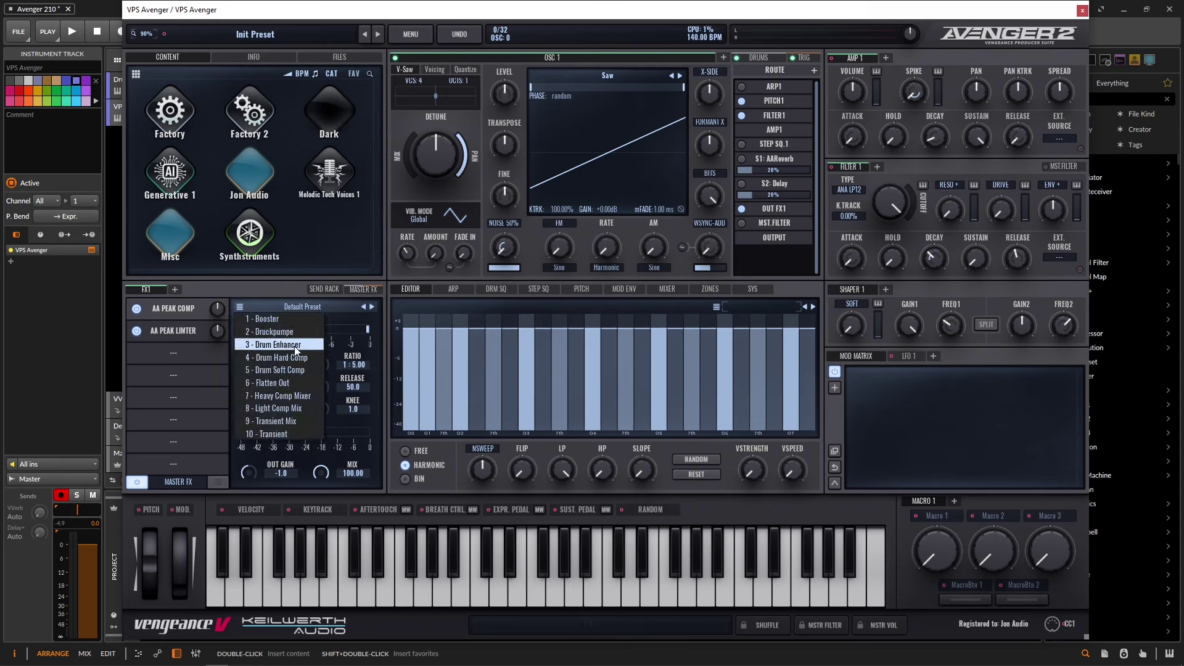
pyautogui.click(176, 350)
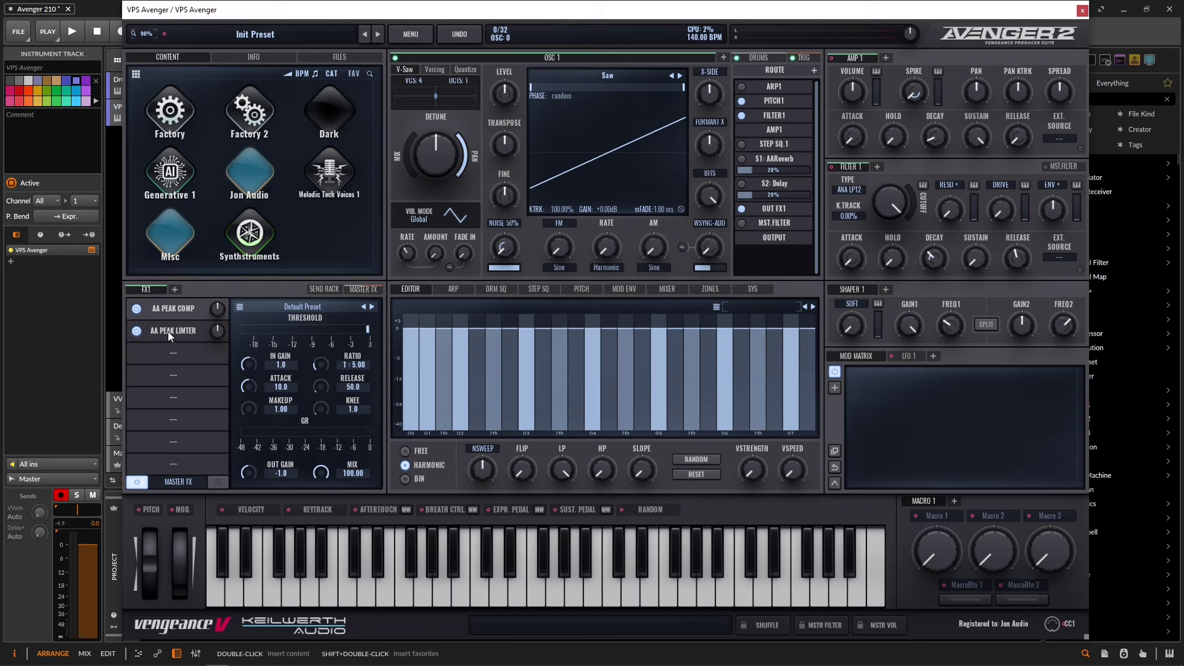
pyautogui.click(168, 331)
pyautogui.click(298, 307)
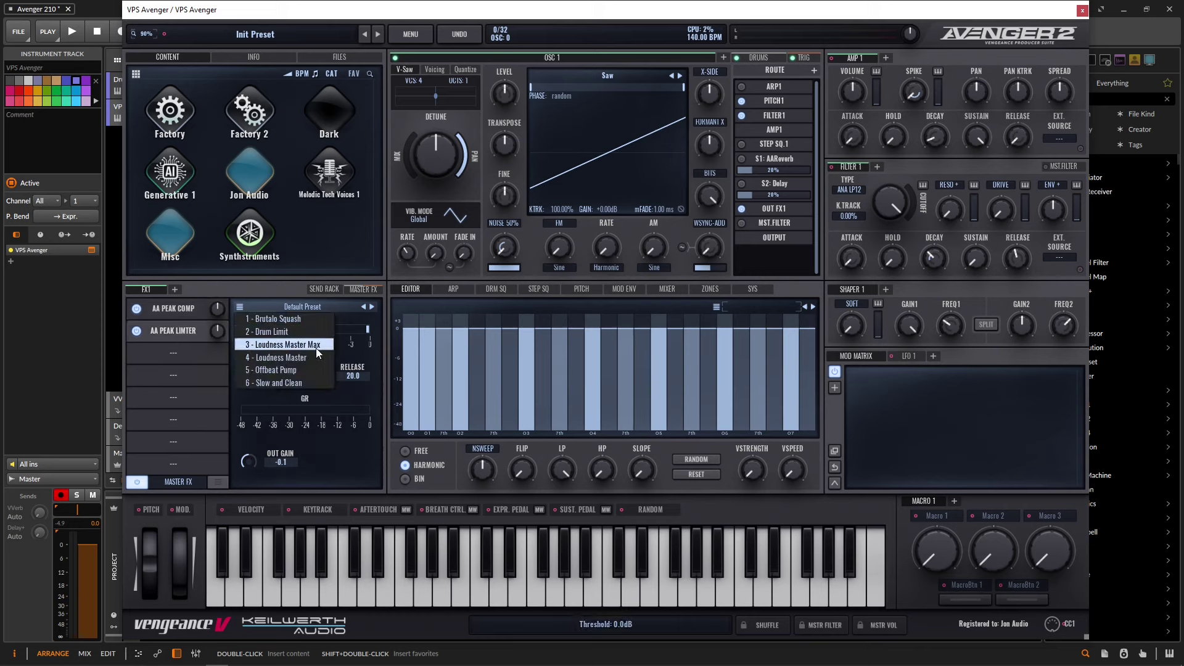
pyautogui.click(173, 312)
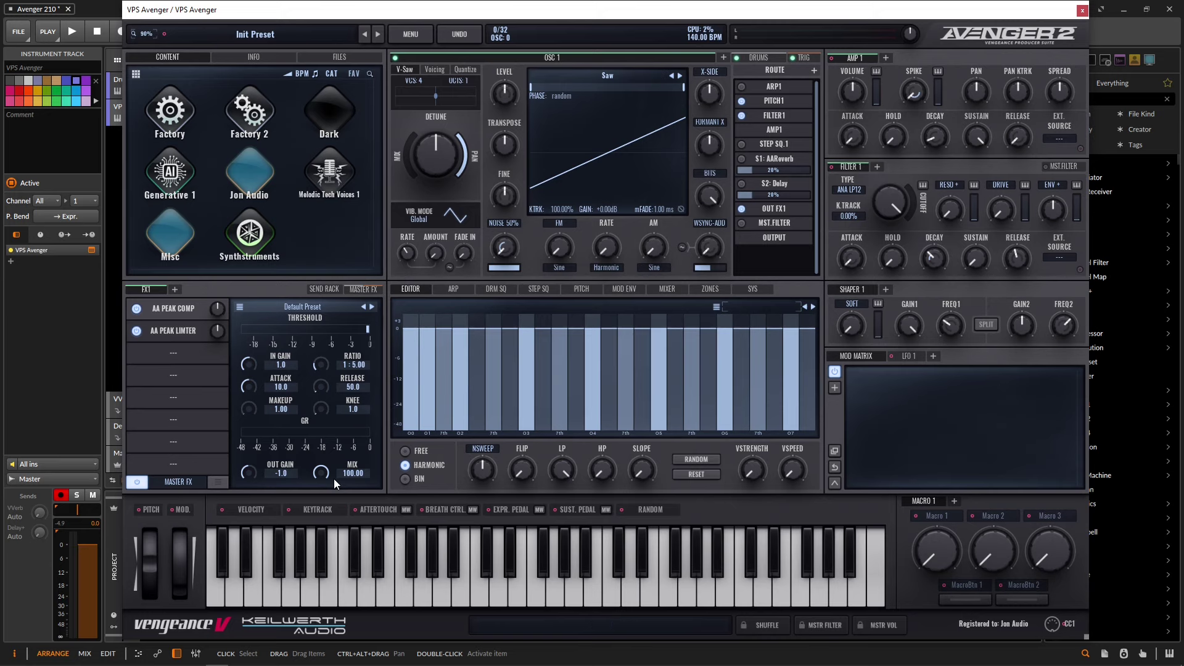
pyautogui.click(176, 330)
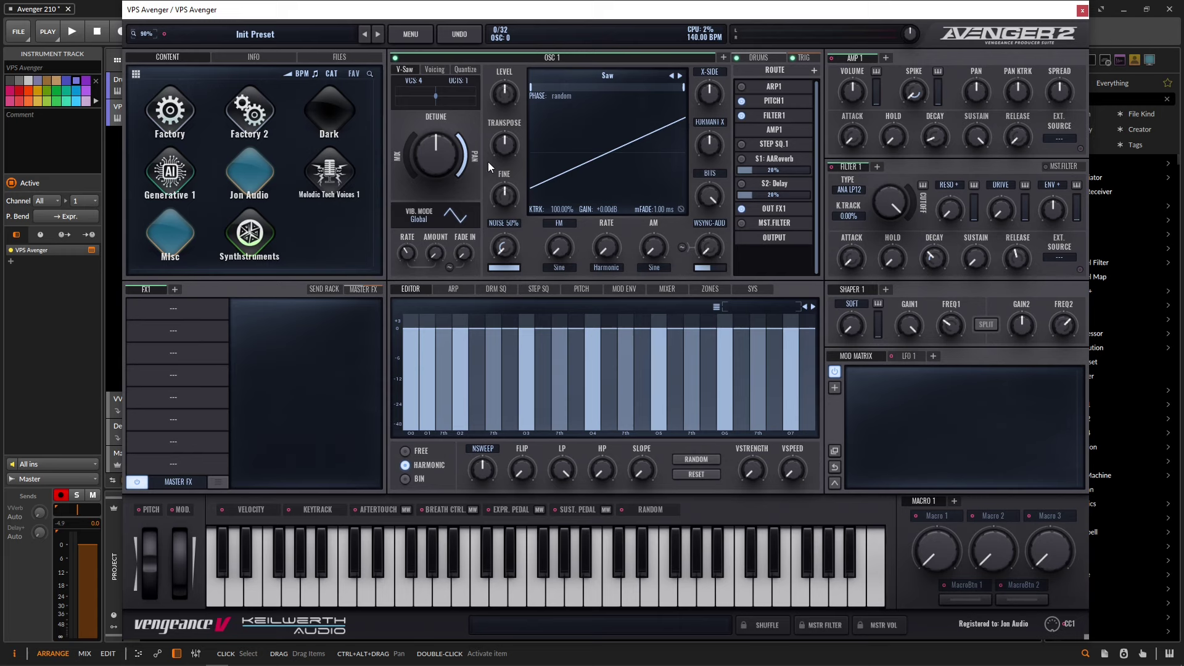
# - Set the first chorder voice of OSC 1 to 12 semitones and mute the main voice
pyautogui.click(441, 68)
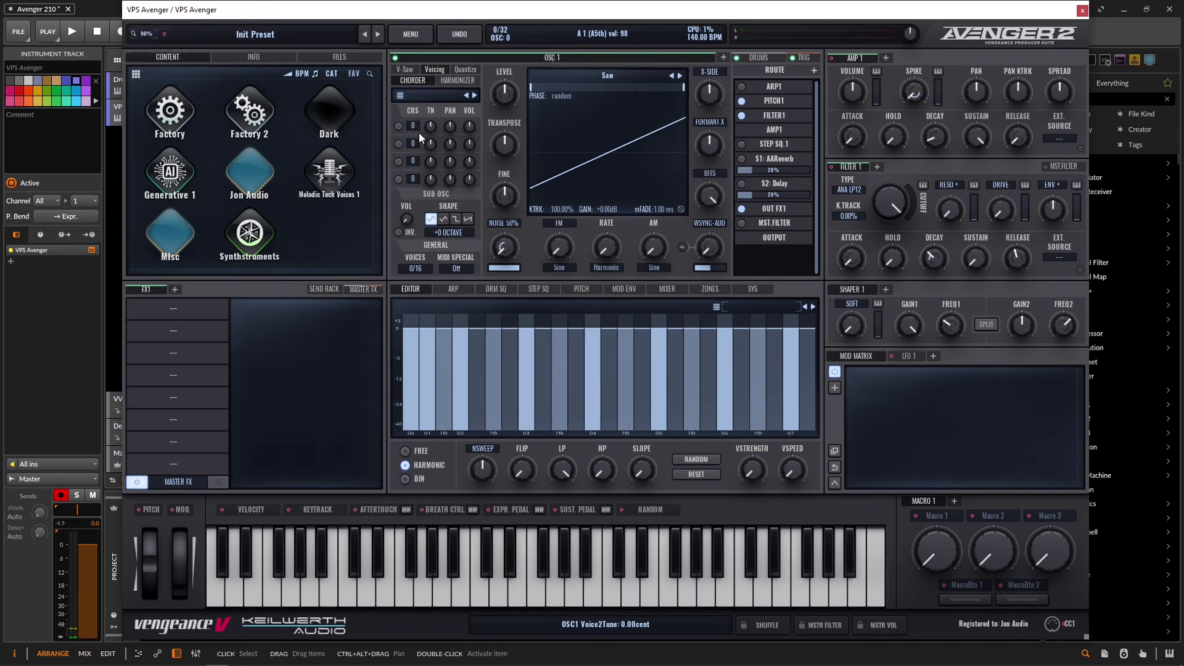
pyautogui.moveTo(414, 127); pyautogui.dragTo(420, 99)
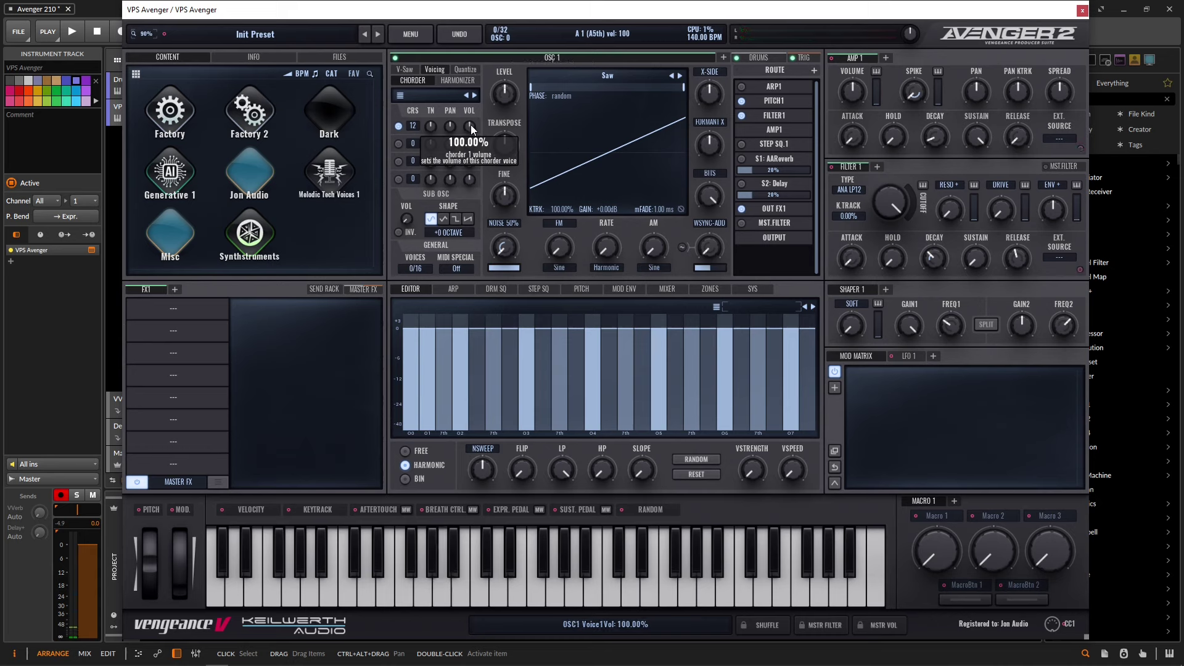
pyautogui.click(399, 95)
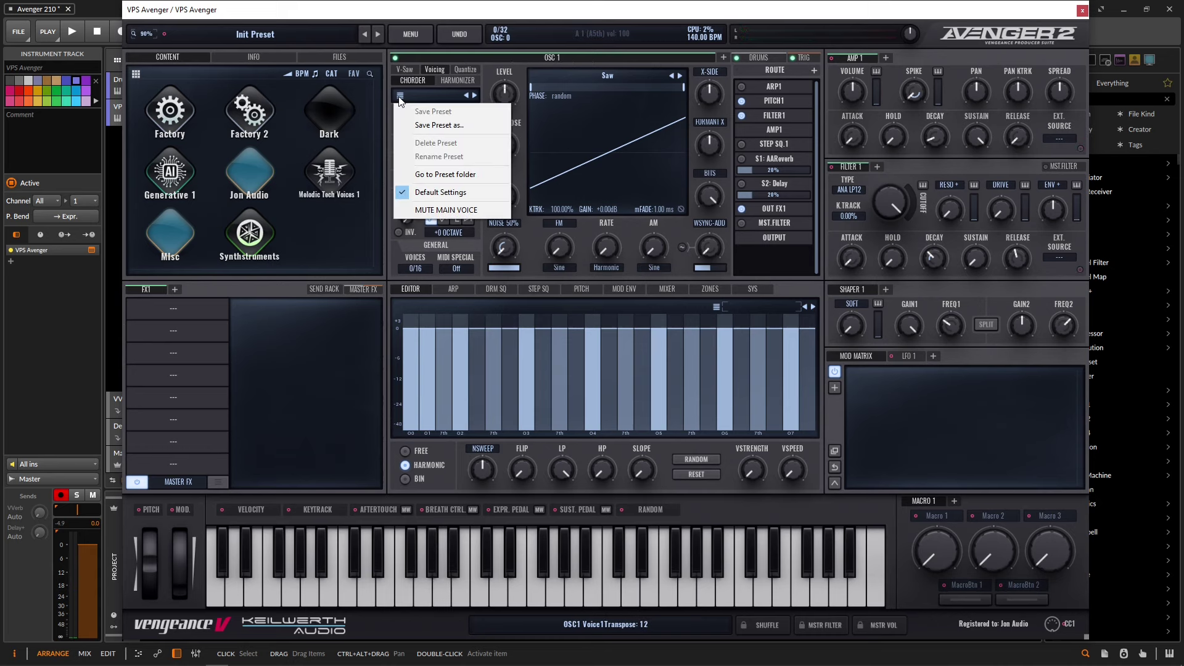
pyautogui.click(424, 211)
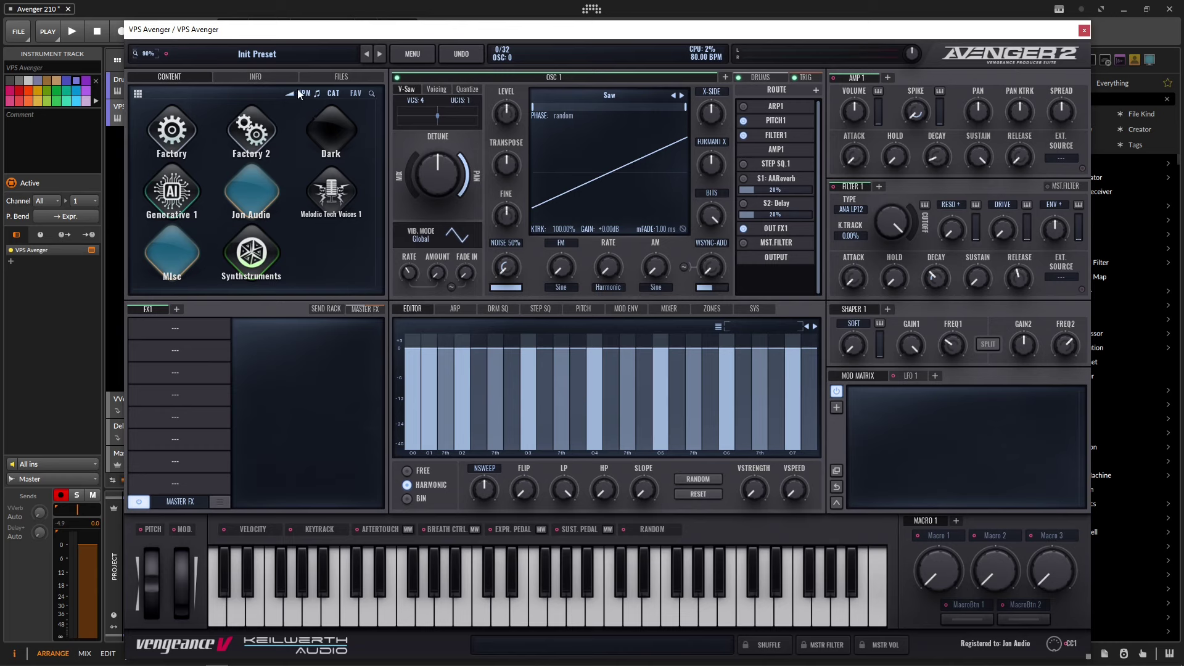
# - Audition the preview of the Factory 2 arp preset AR Absolute Long Sequence several times, stopping it after each playback
pyautogui.click(251, 130)
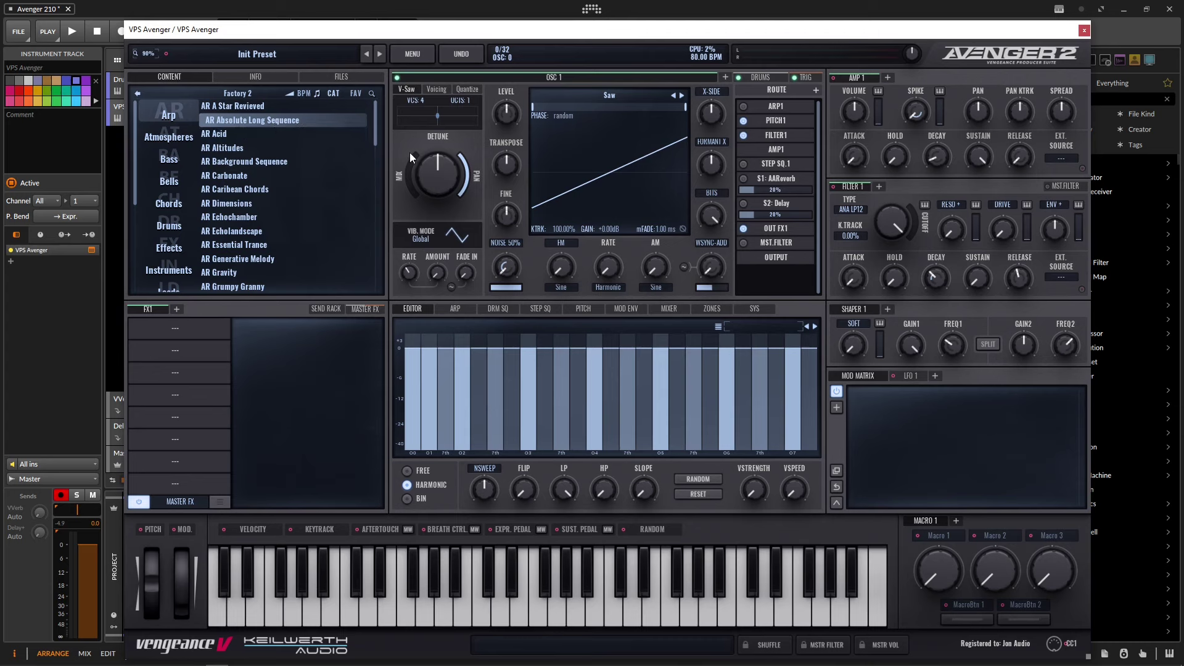
pyautogui.click(276, 120)
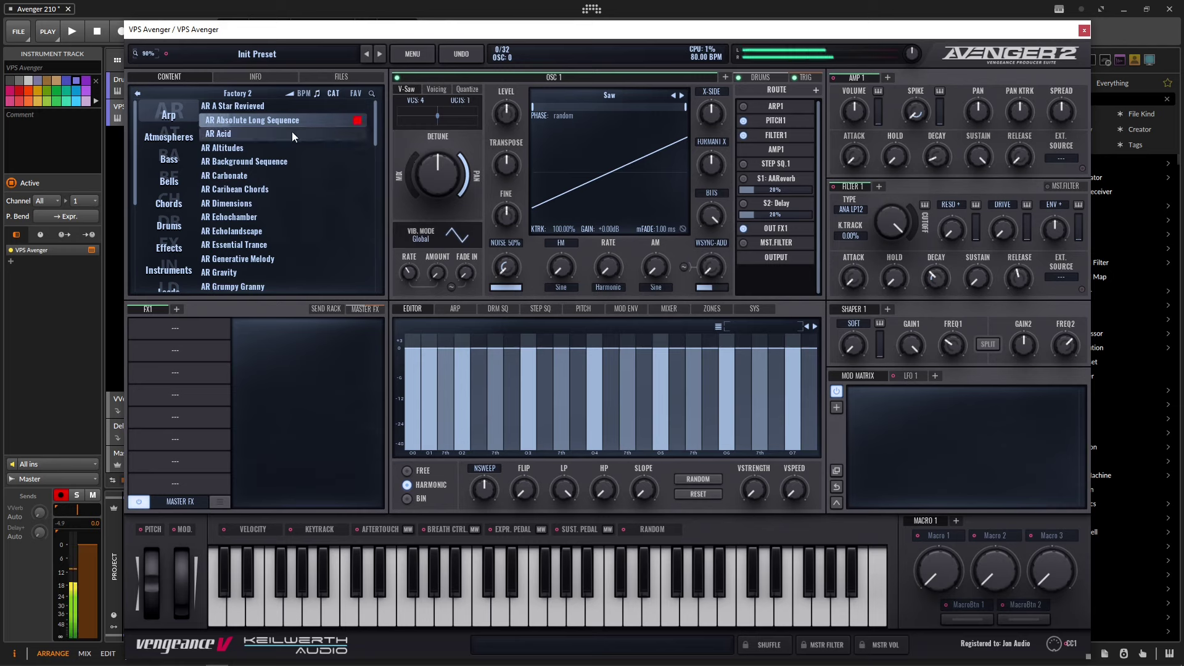
pyautogui.click(357, 122)
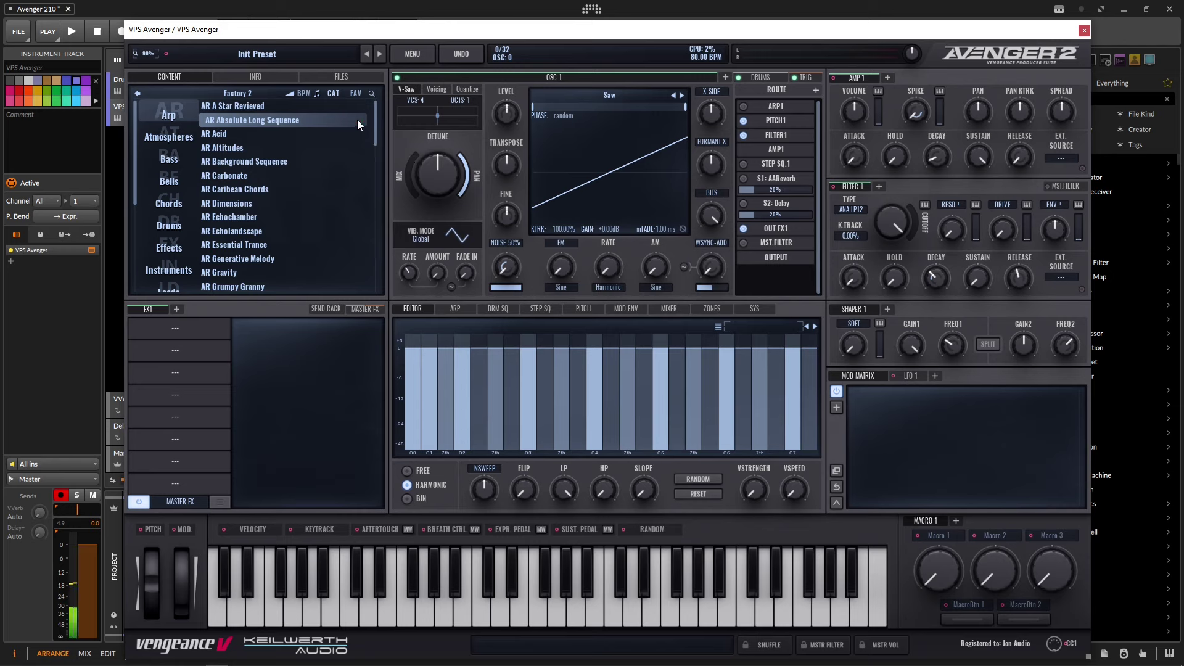
pyautogui.click(287, 118)
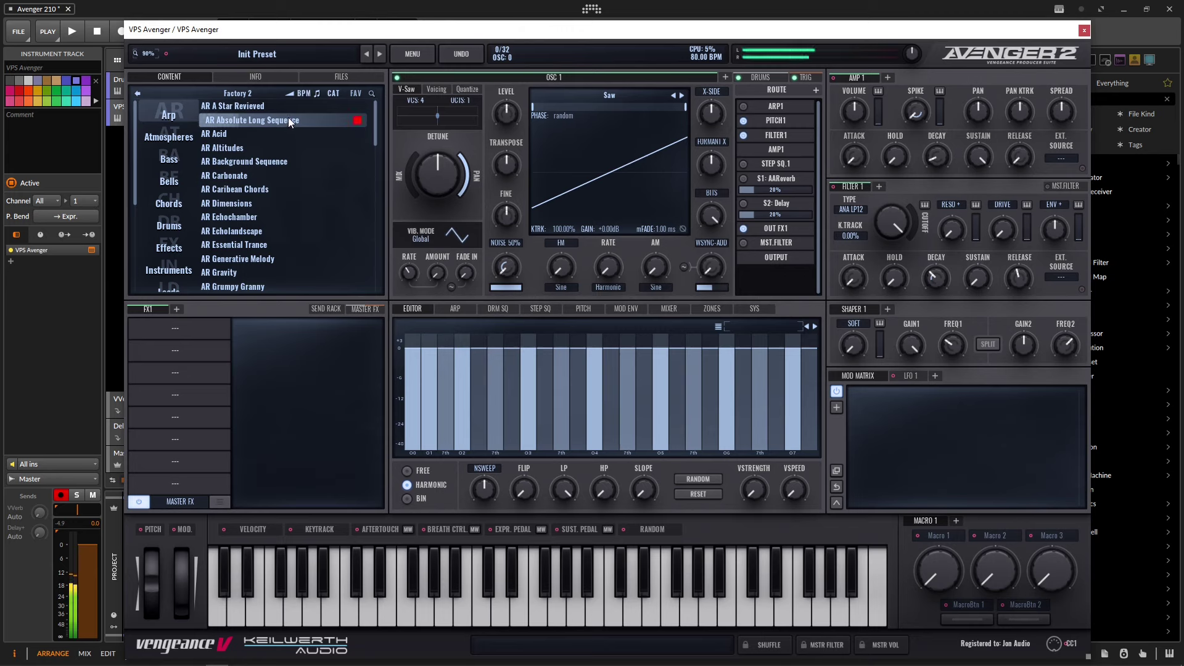
pyautogui.click(356, 120)
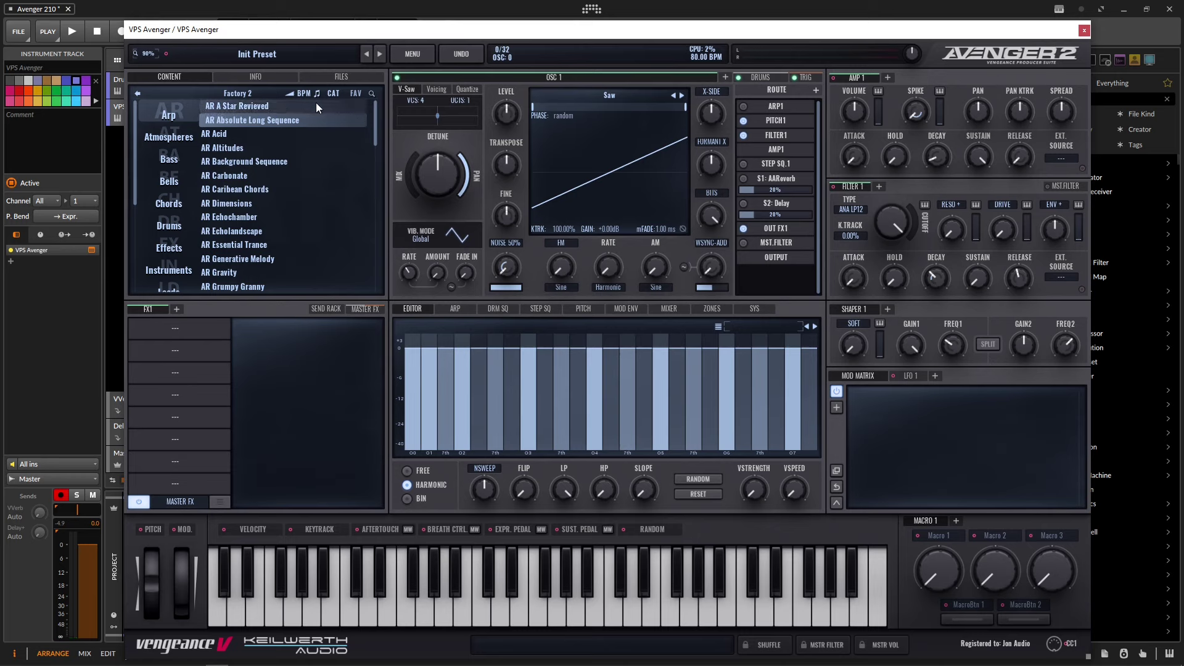
pyautogui.click(308, 121)
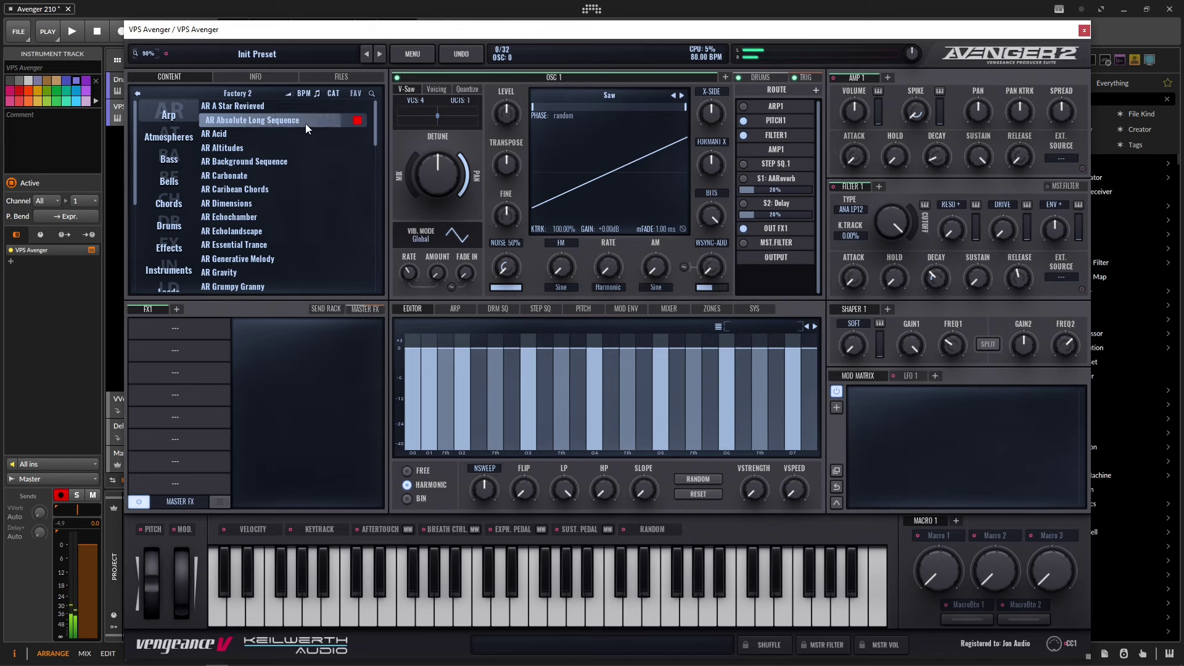
pyautogui.click(360, 121)
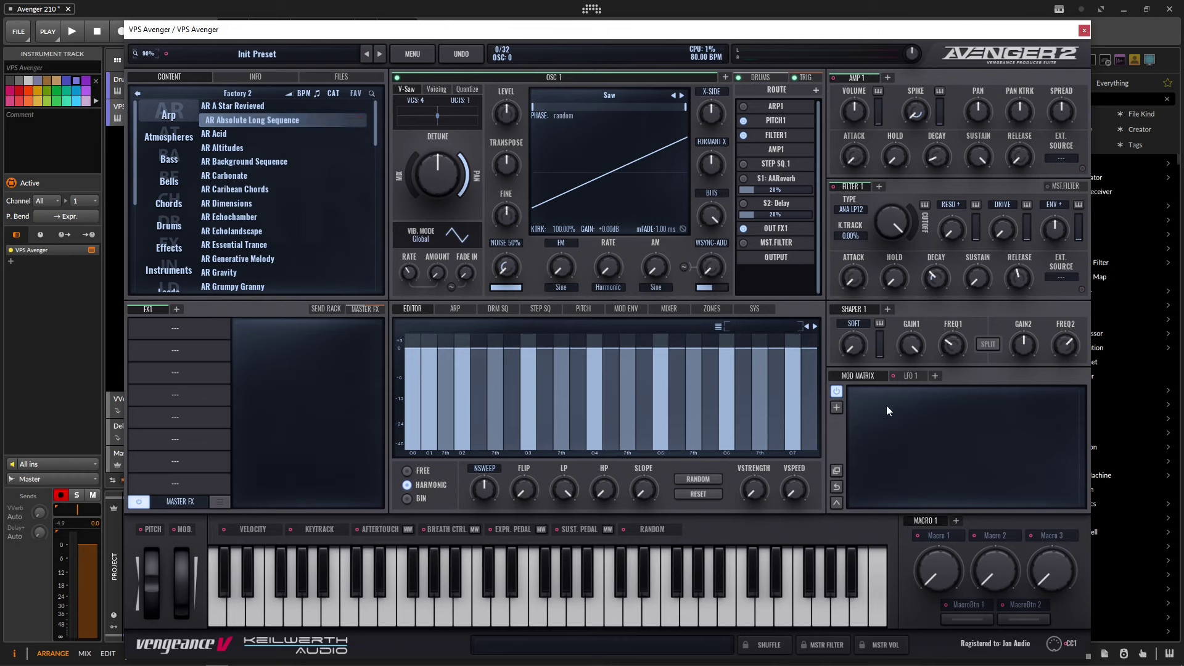